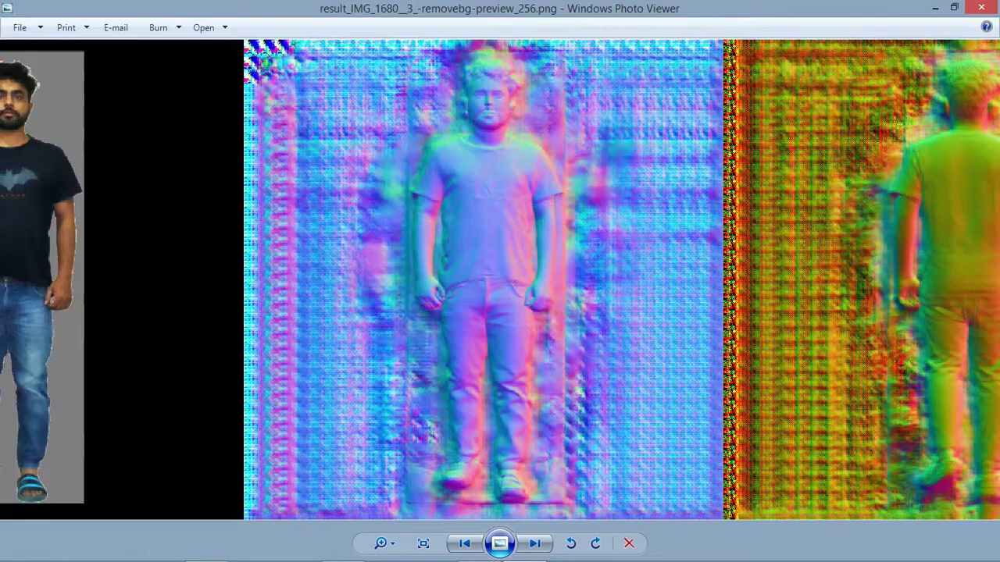
Step: Orbit the imported human mesh from the front view to a side view
right_click(536, 272)
key(Escape)
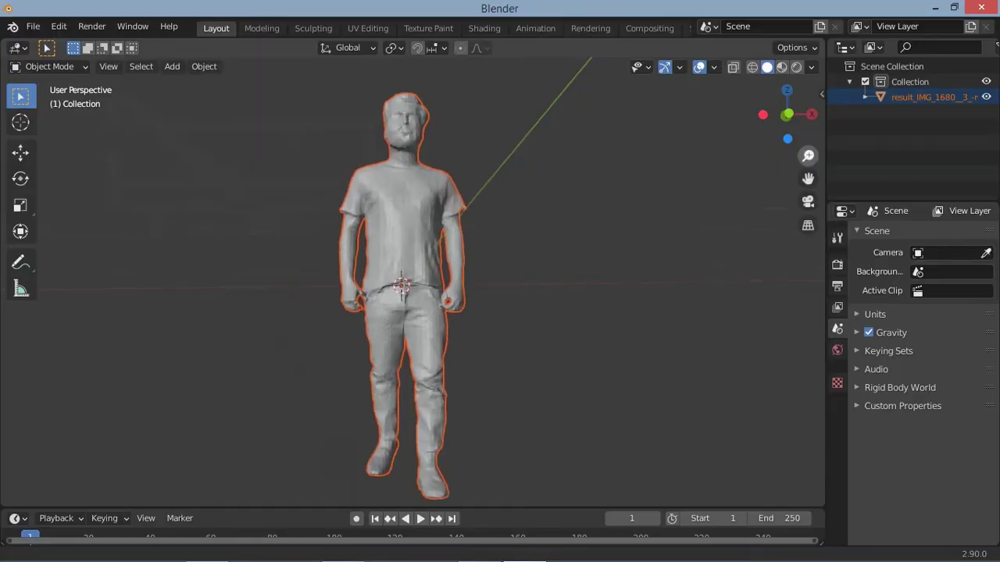
drag(787, 117, 809, 118)
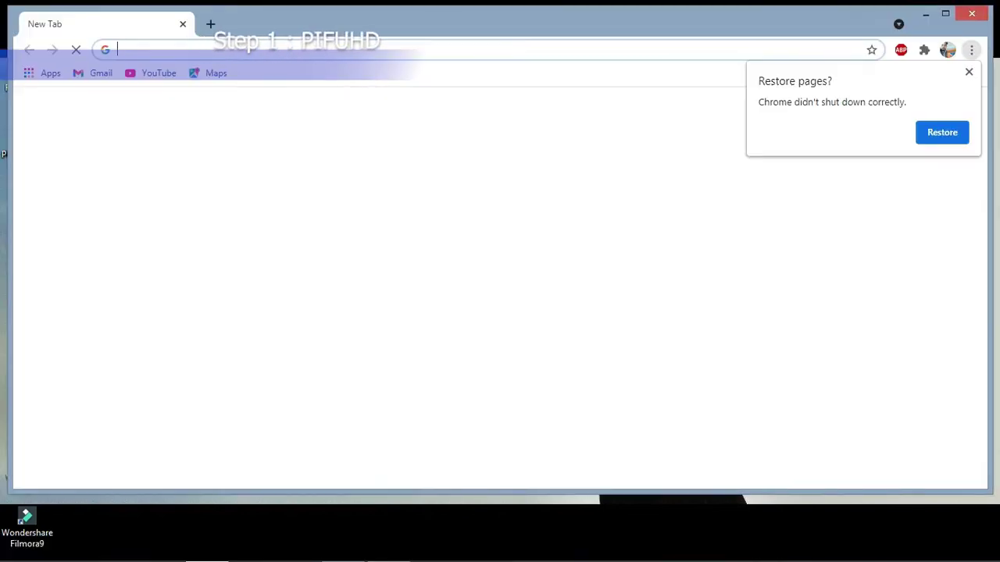
Step: Search Google for pifuhd and open the PIFuHD project page
text(pifuhd)
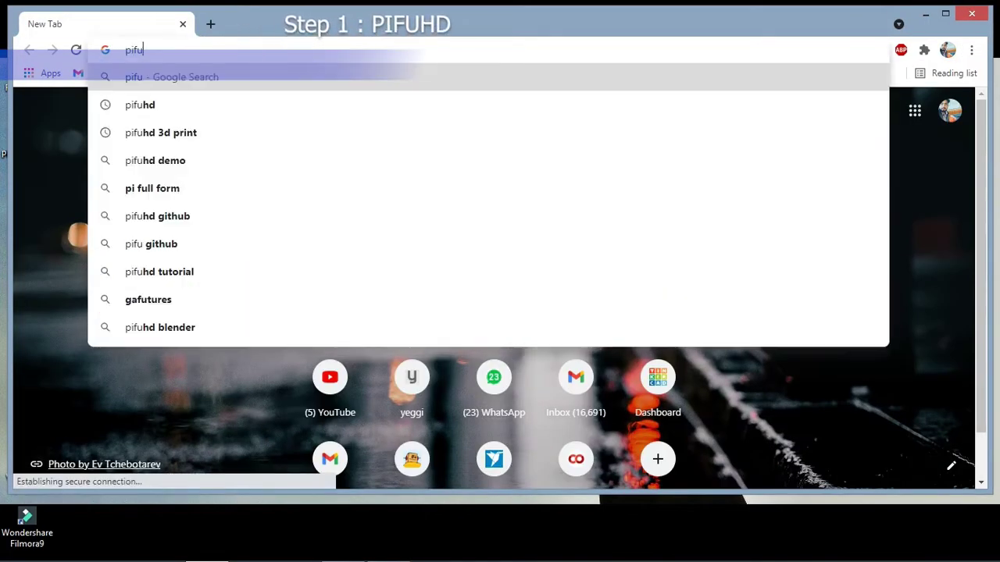
key(Down)
key(Down)
key(Up)
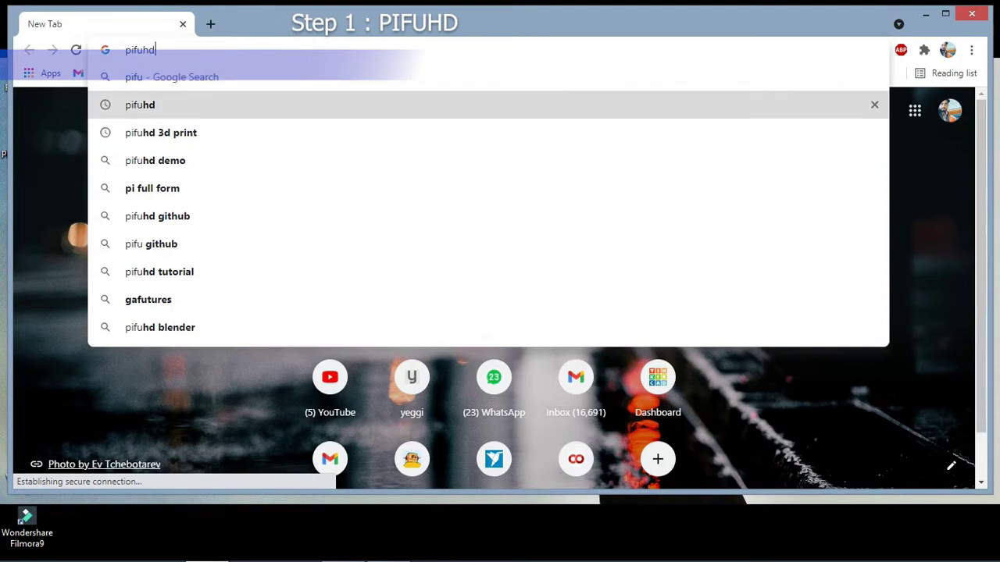
key(Return)
click(375, 224)
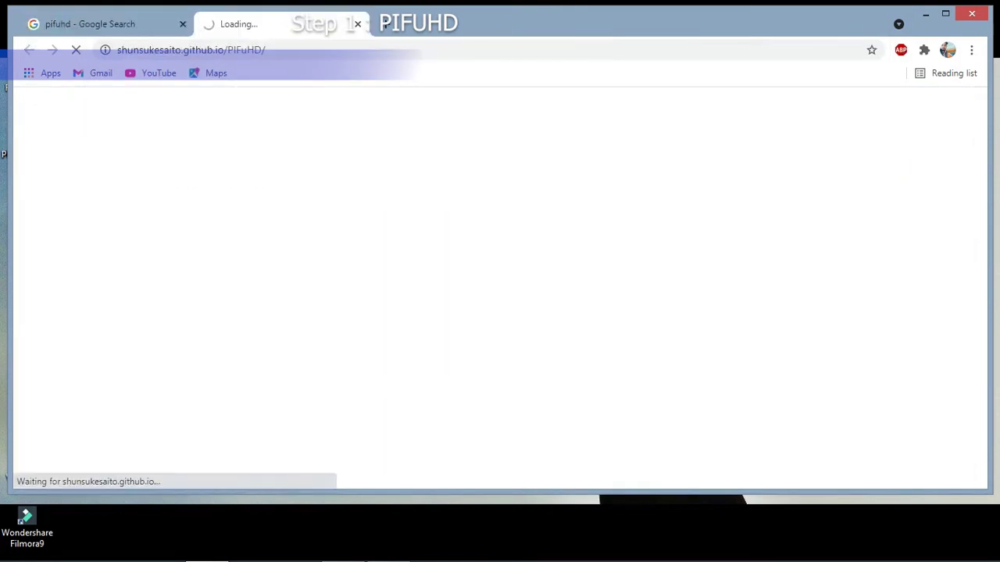
Step: Read the PIFuHD page, highlighting the paper title, affiliation line and figure caption
scroll(384, 251, up, 1)
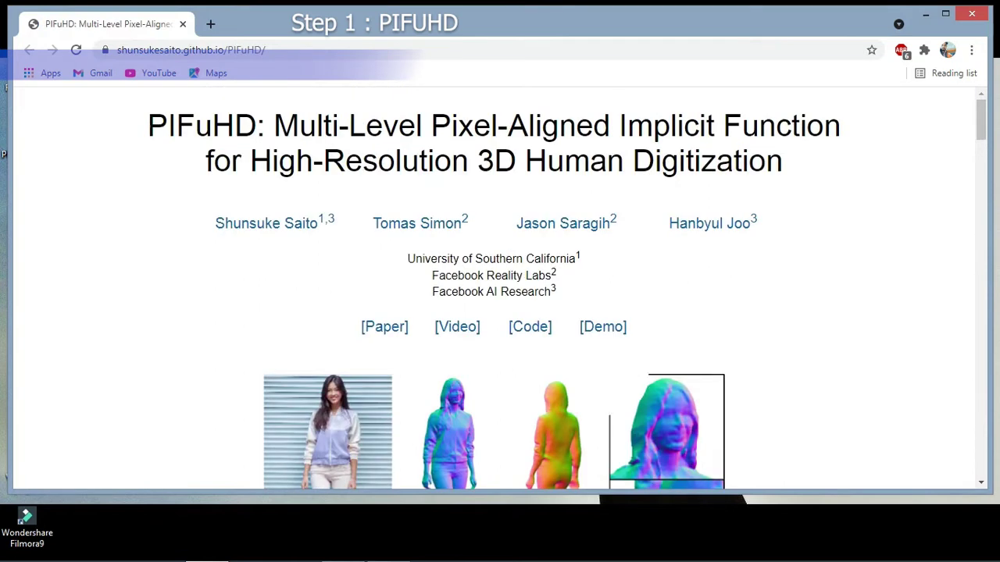
drag(148, 125, 662, 160)
key(shift+End)
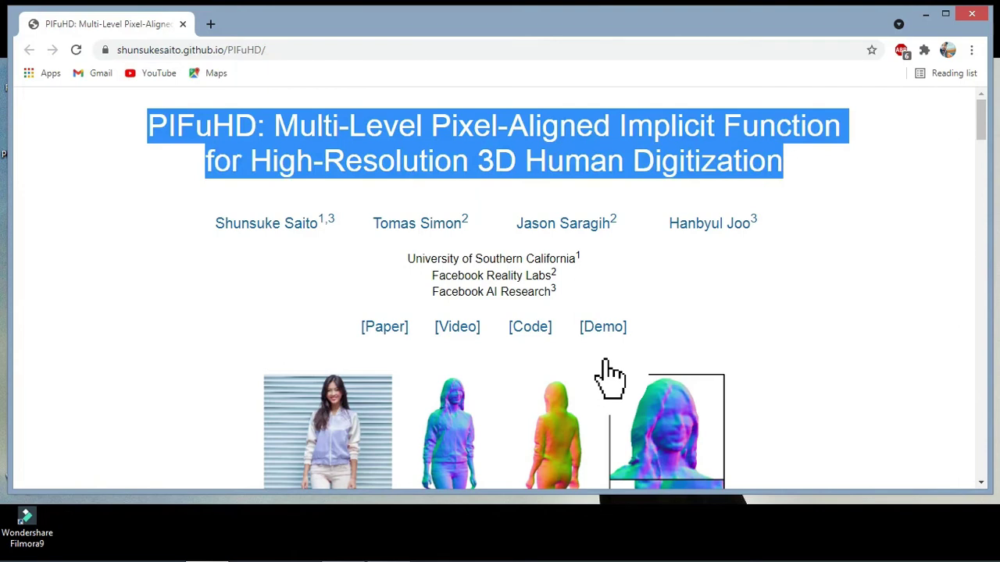
drag(582, 258, 414, 258)
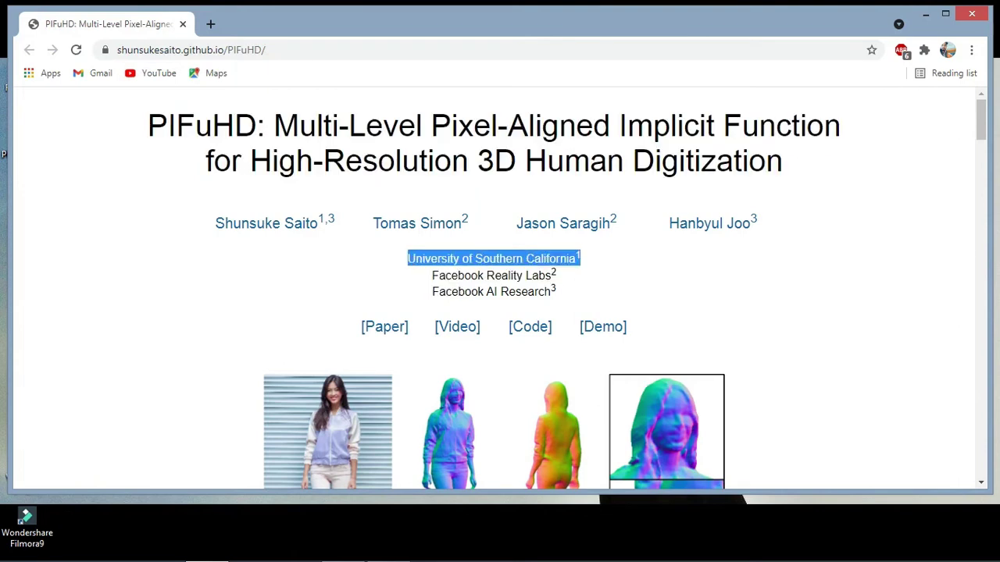
drag(981, 121, 981, 142)
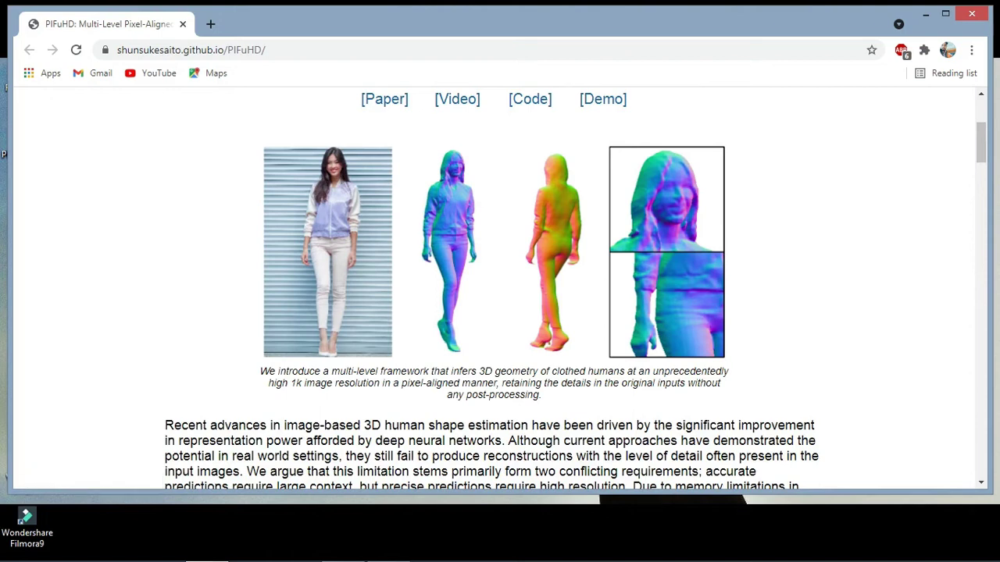
triple_click(494, 383)
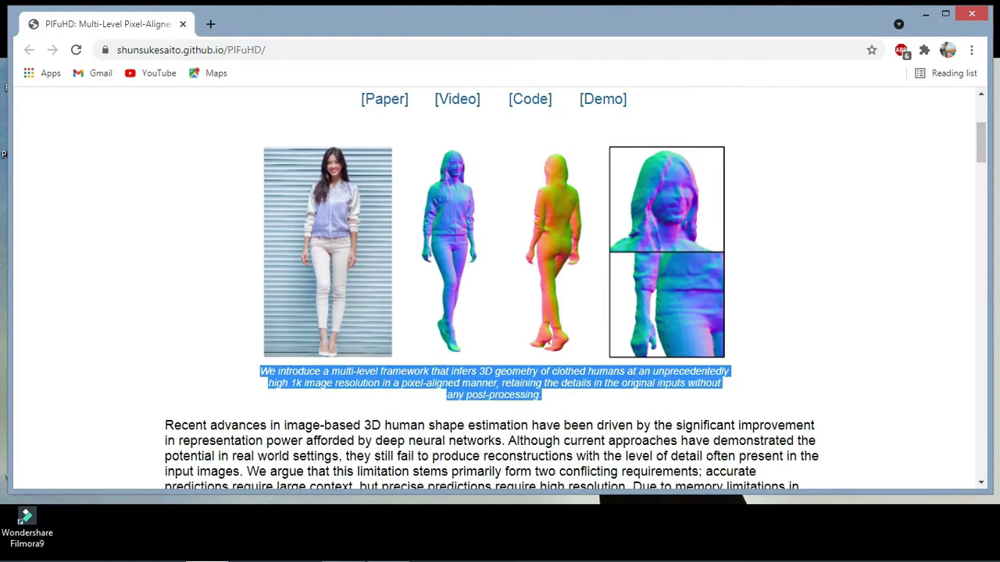
click(406, 199)
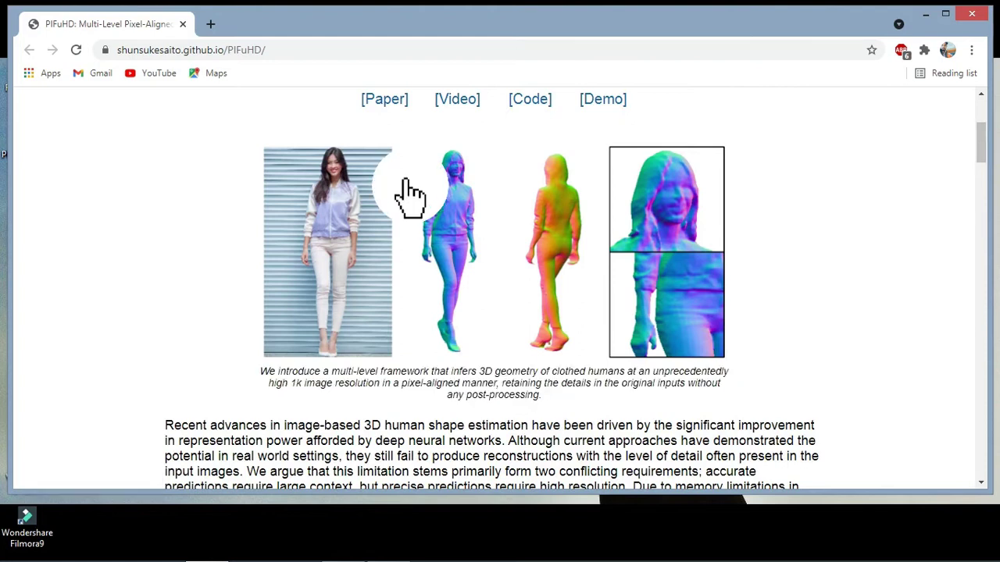
Step: Scroll back to the top of the page and open the PIFuHD demo Colab notebook
scroll(408, 192, down, 10)
scroll(411, 187, up, 5)
scroll(410, 188, up, 2)
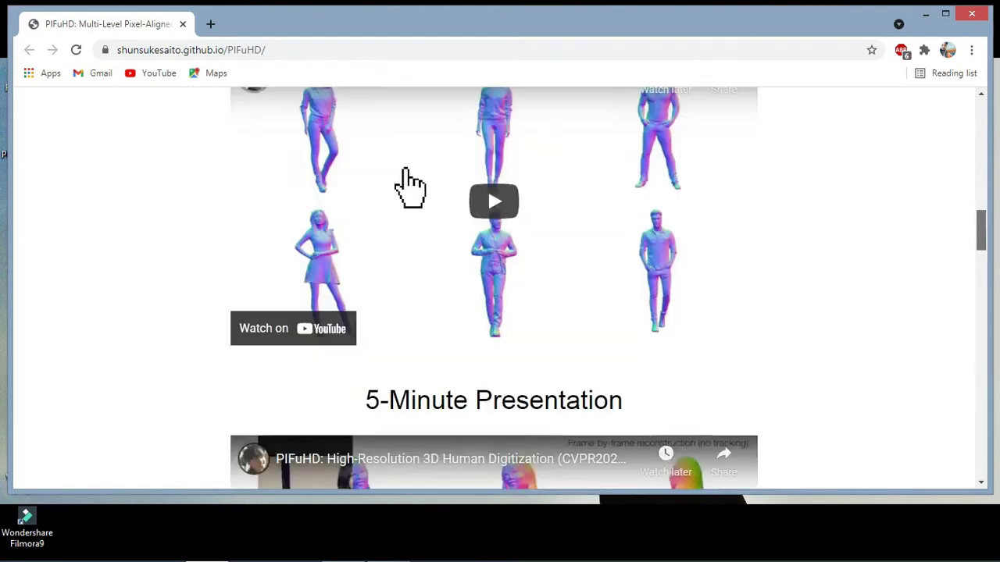
scroll(410, 187, up, 1)
scroll(410, 188, up, 10)
click(603, 326)
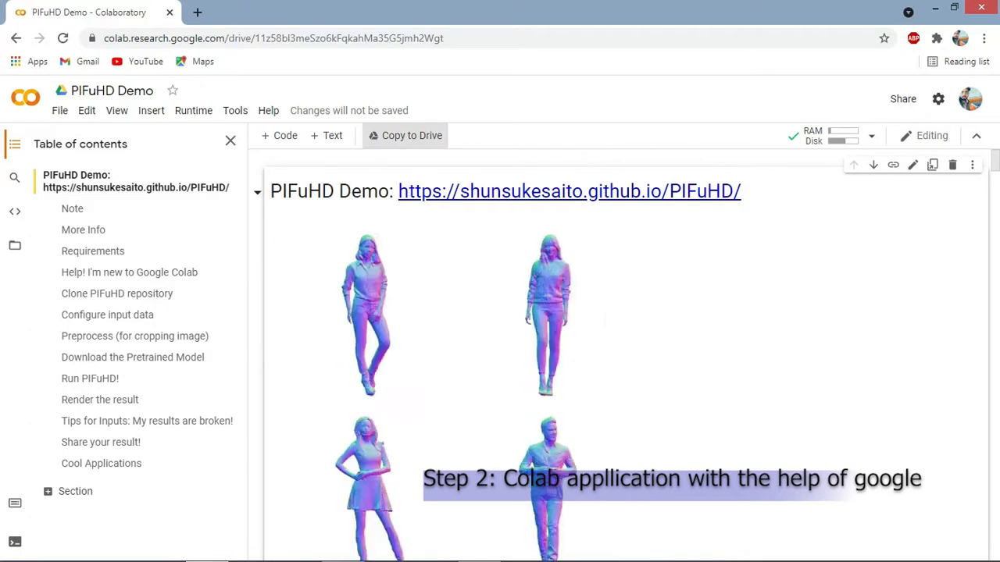
Step: Copy the PIFuHD Demo notebook to Drive and run the git clone cell
click(406, 136)
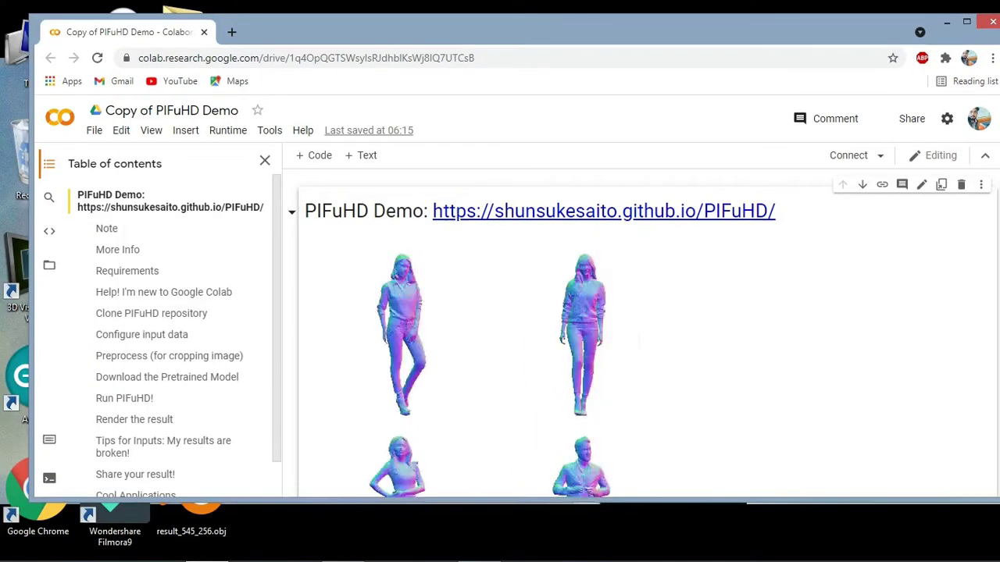
scroll(648, 332, down, 2)
scroll(648, 332, down, 4)
scroll(648, 332, down, 4)
scroll(648, 332, down, 3)
scroll(648, 332, down, 3)
scroll(648, 332, down, 3)
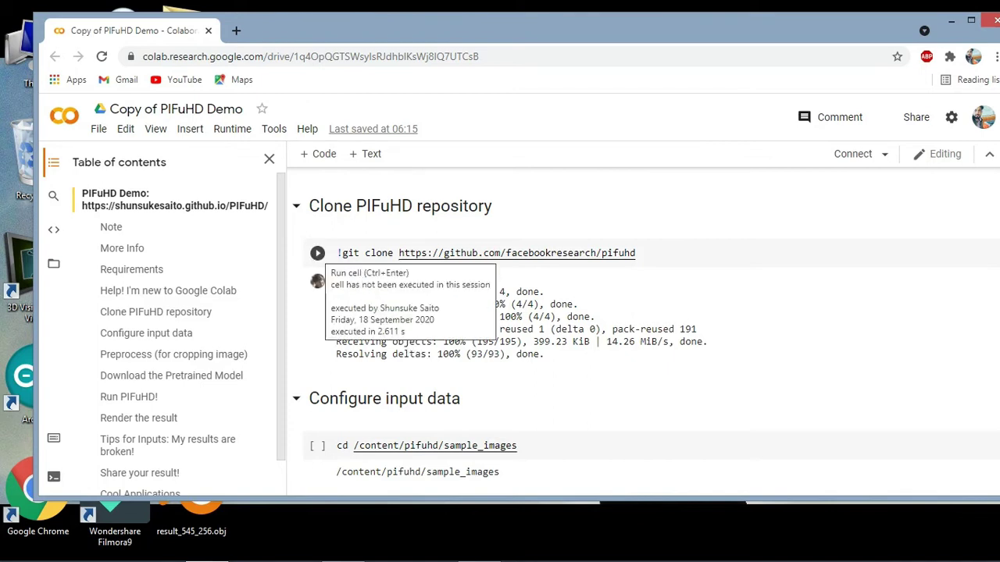
click(317, 253)
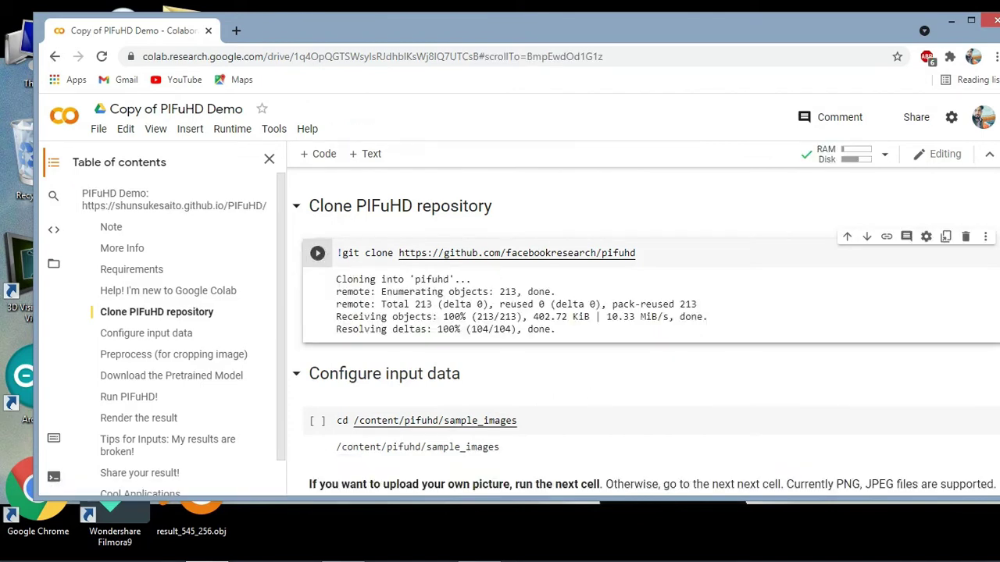
Step: Show pifuhd > sample_images in the Files sidebar, revealing test.png
scroll(649, 332, down, 5)
scroll(648, 332, down, 2)
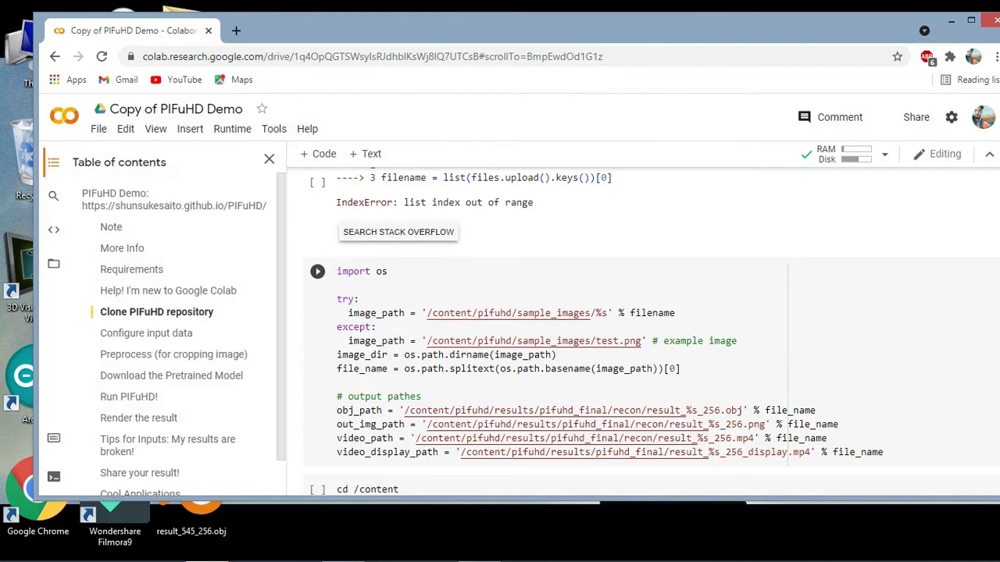
click(53, 263)
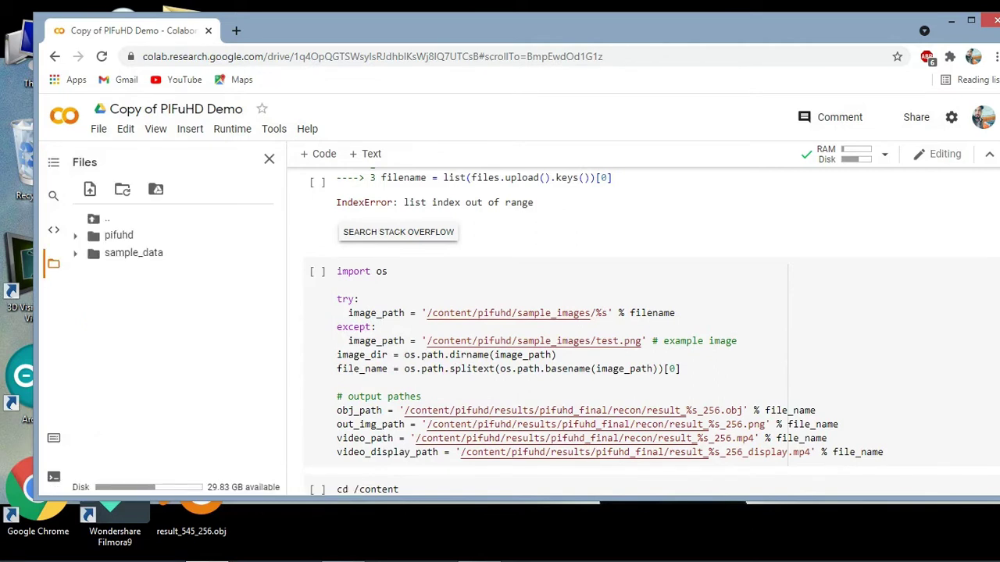
click(118, 236)
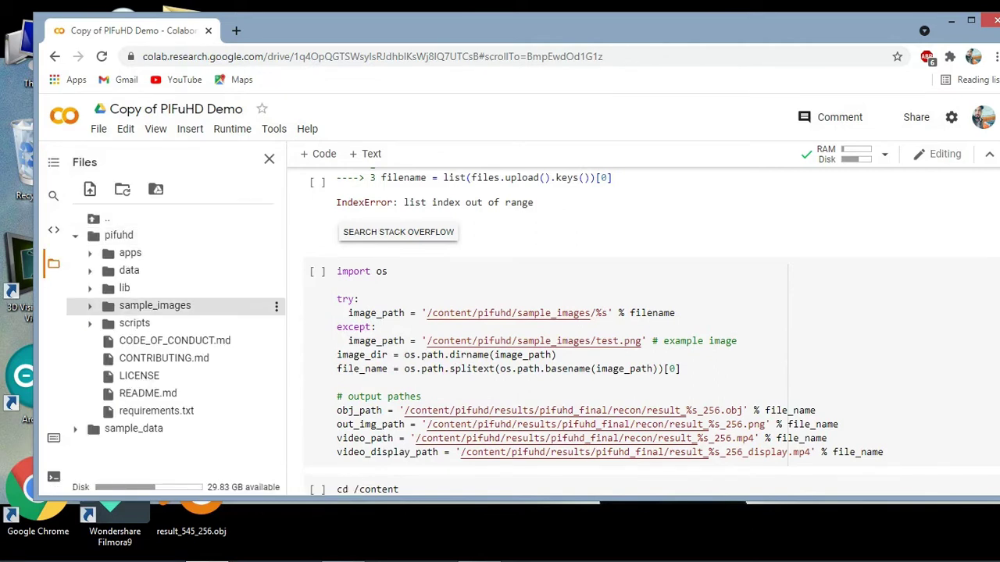
click(154, 306)
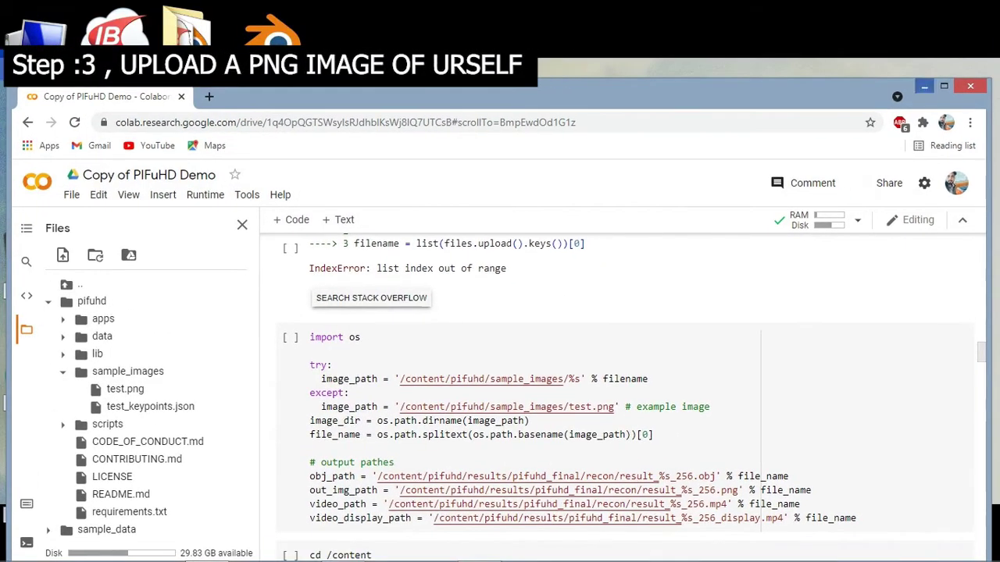
Step: Upload IMG_1680__3_-removebg-preview.png from the desktop into sample_images and dismiss the deletion reminder
click(944, 86)
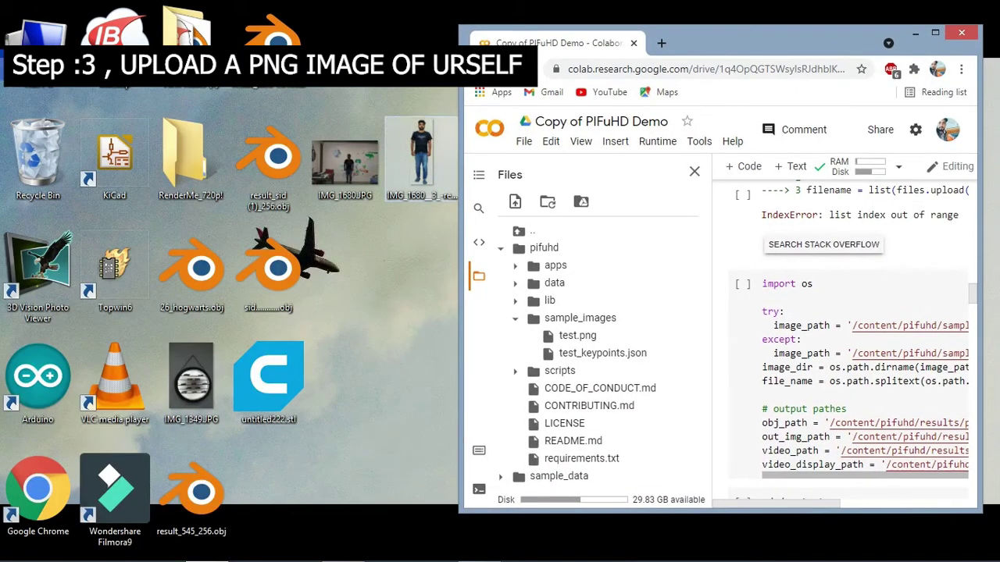
drag(422, 160, 556, 234)
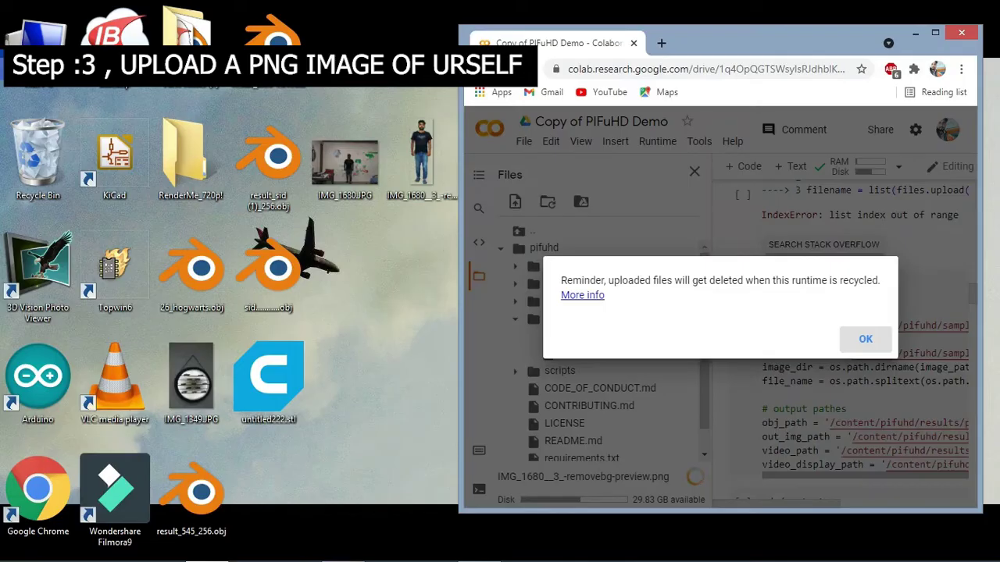
click(865, 339)
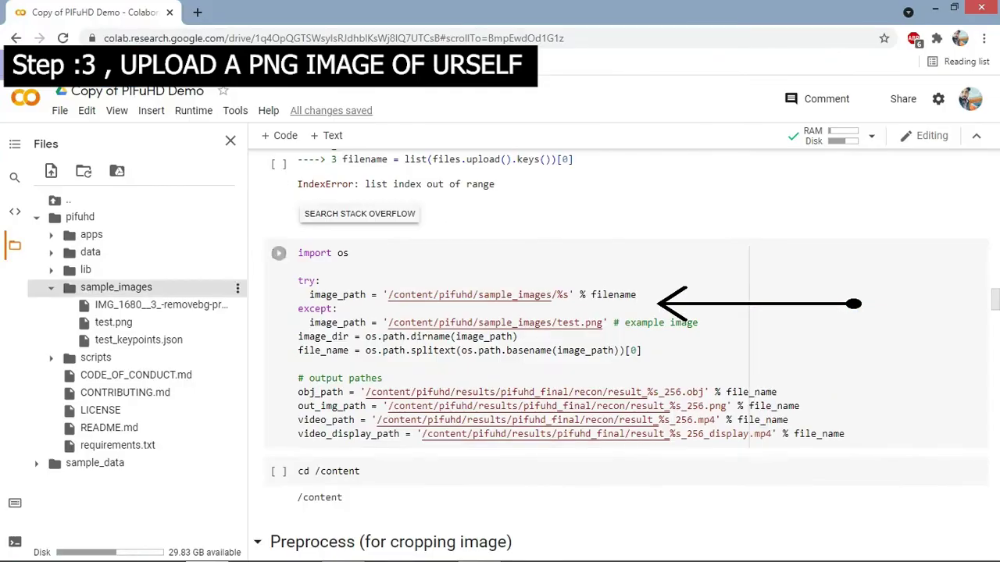
Step: Point both image_path lines to /content/pifuhd/sample_images/IMG_1680__3_-removebg-preview.png
right_click(117, 306)
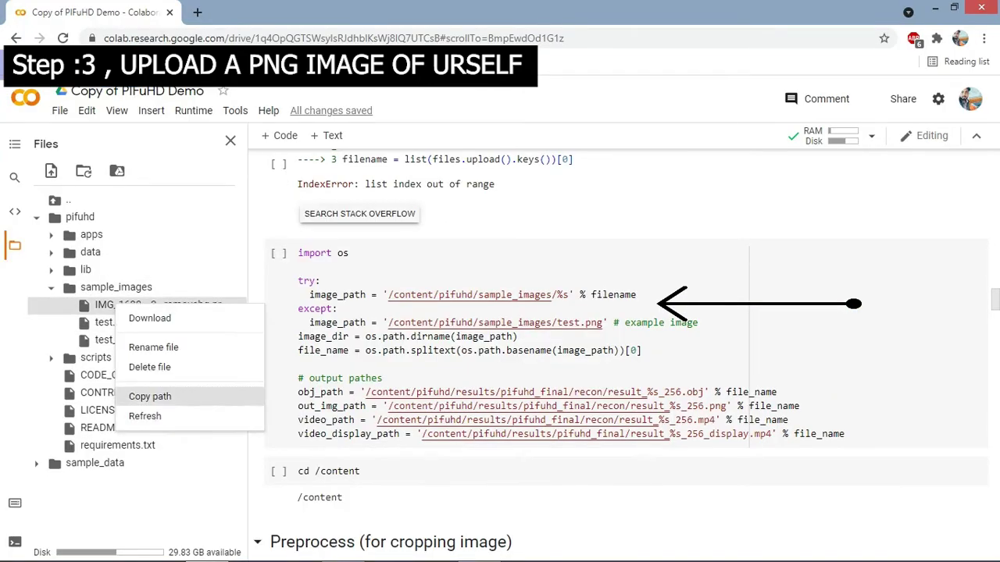
click(149, 396)
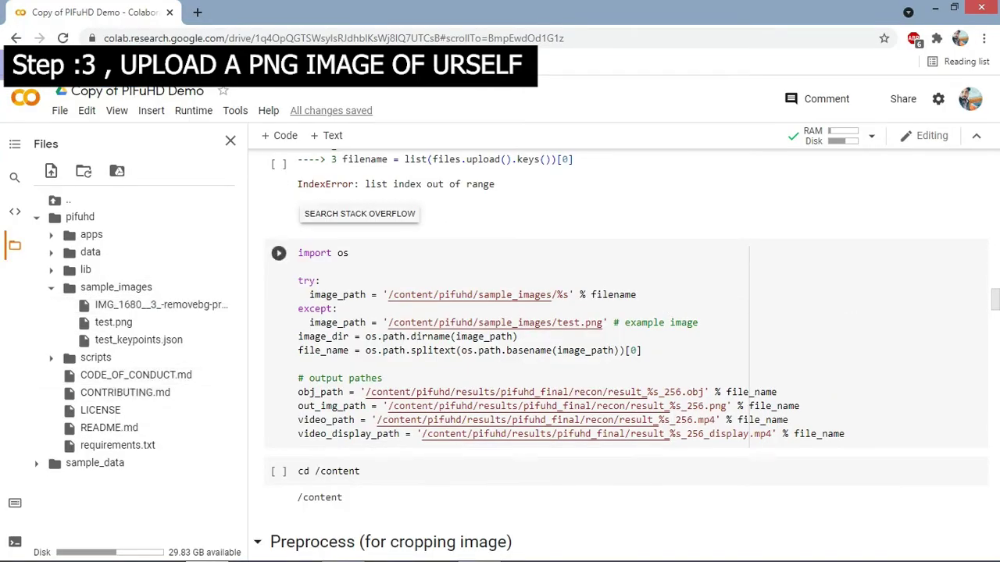
drag(388, 295, 570, 294)
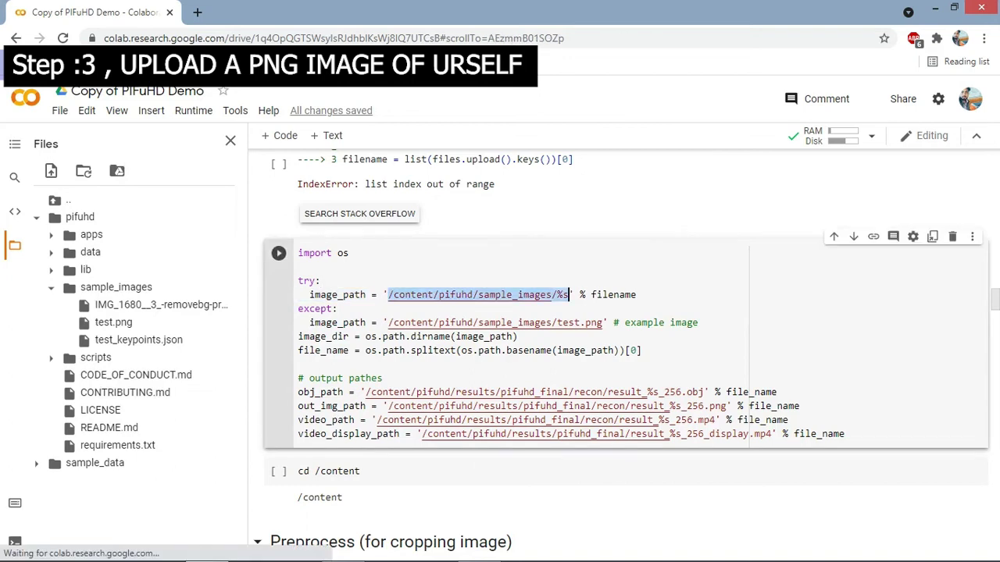
text(/content/pifuhd/sample_images/IMG_1680__3_-removebg-preview.png)
key(ctrl+v)
key(BackSpace)
key(BackSpace)
key(BackSpace)
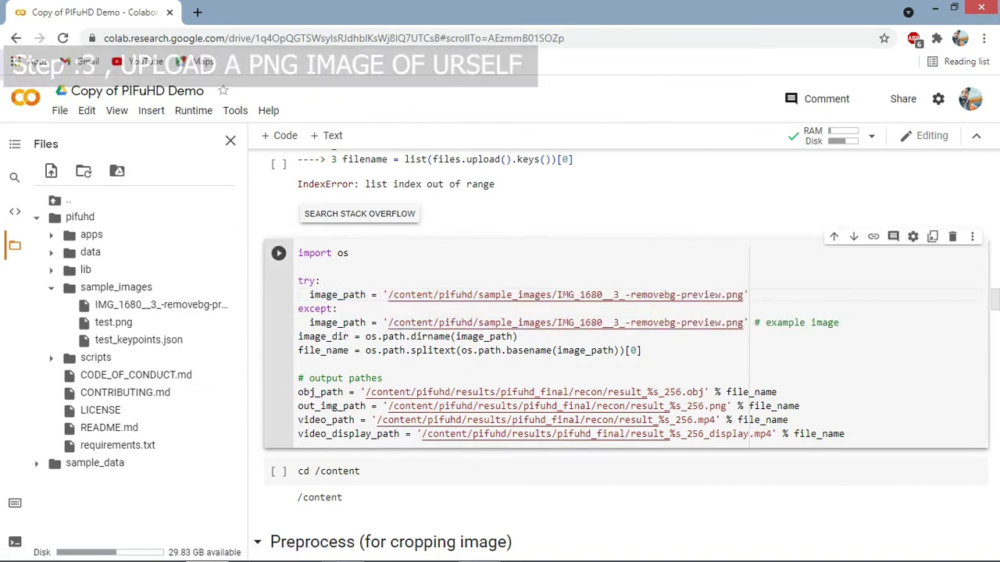
scroll(625, 336, down, 3)
scroll(624, 336, up, 3)
click(193, 110)
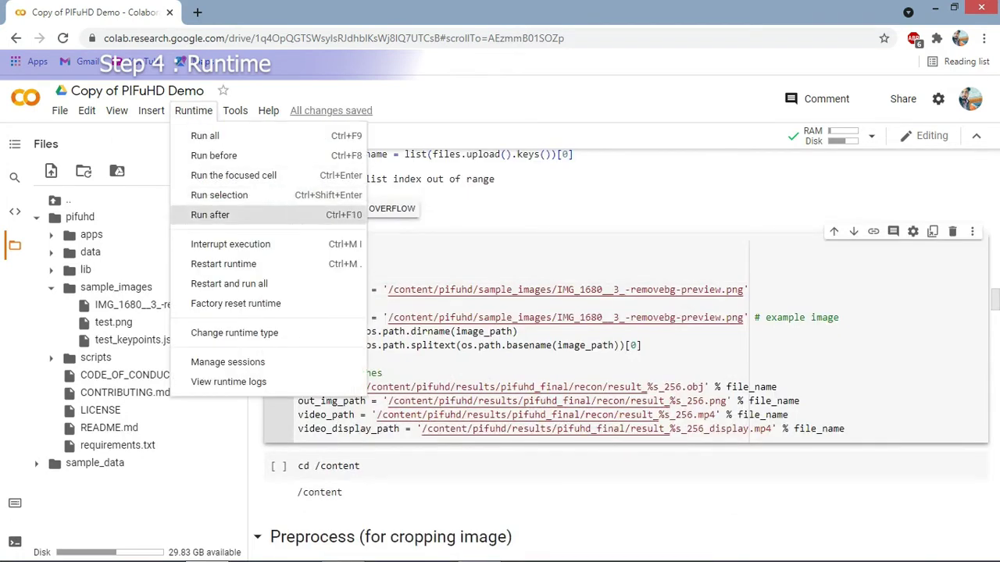
Step: Use Runtime > Run after so the PIFuHD cells download the checkpoint and generate the mesh
click(210, 214)
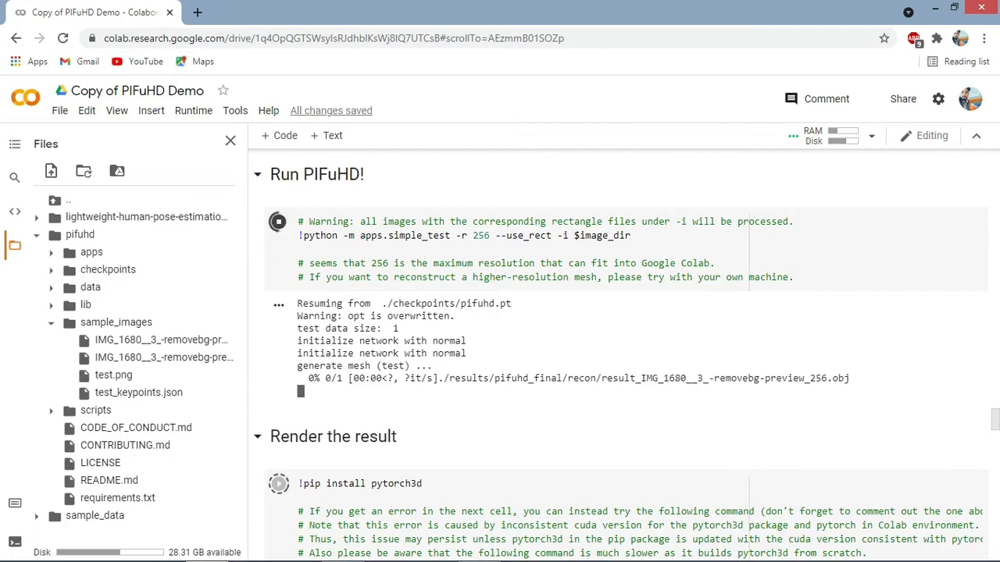
Step: Expand results > pifuhd_final > recon to show the two result_IMG_1680 output files
scroll(617, 363, down, 2)
scroll(617, 363, up, 2)
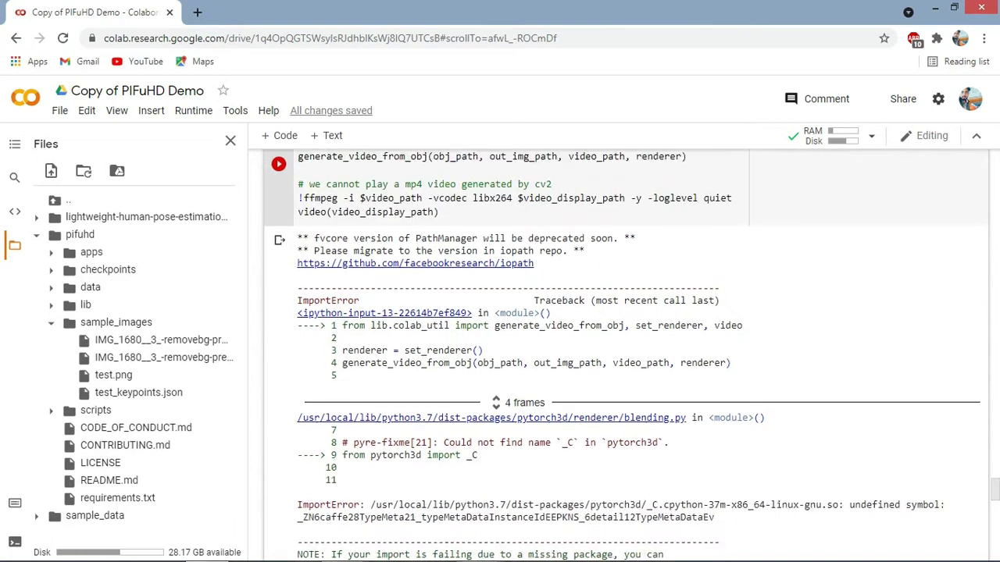
scroll(625, 351, down, 3)
scroll(625, 351, down, 1)
scroll(625, 352, down, 1)
scroll(625, 351, down, 1)
scroll(625, 351, up, 5)
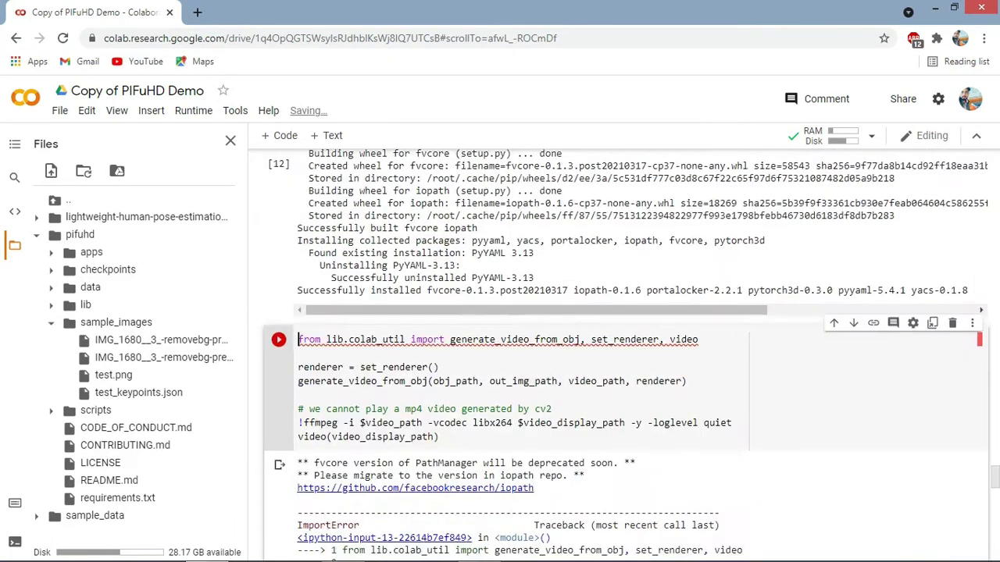
scroll(625, 351, up, 5)
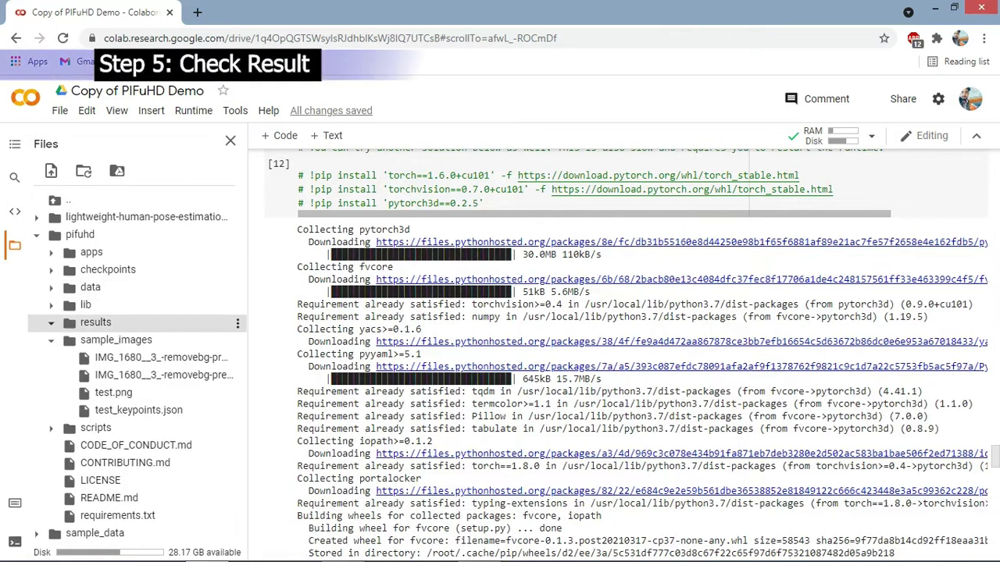
click(86, 322)
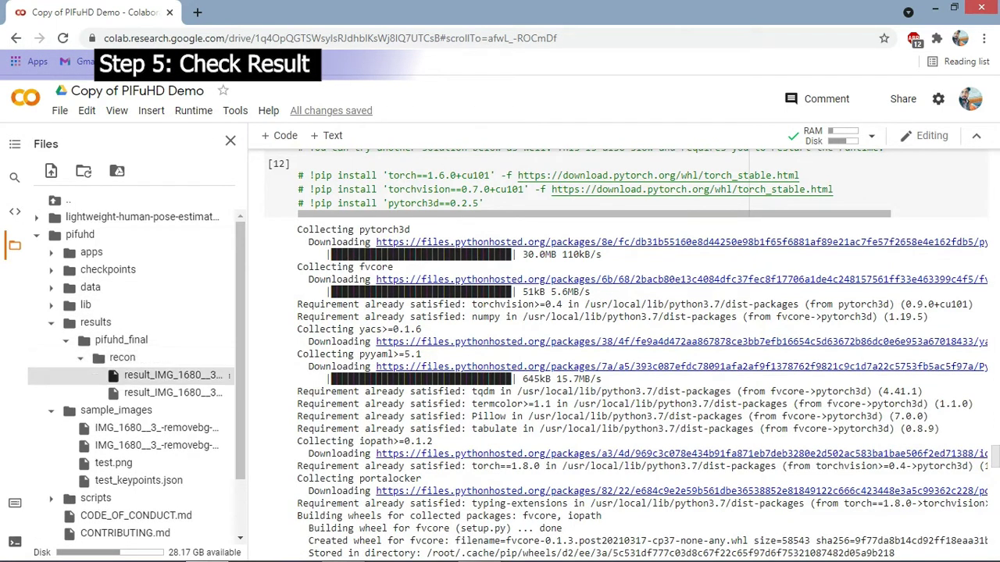
click(226, 393)
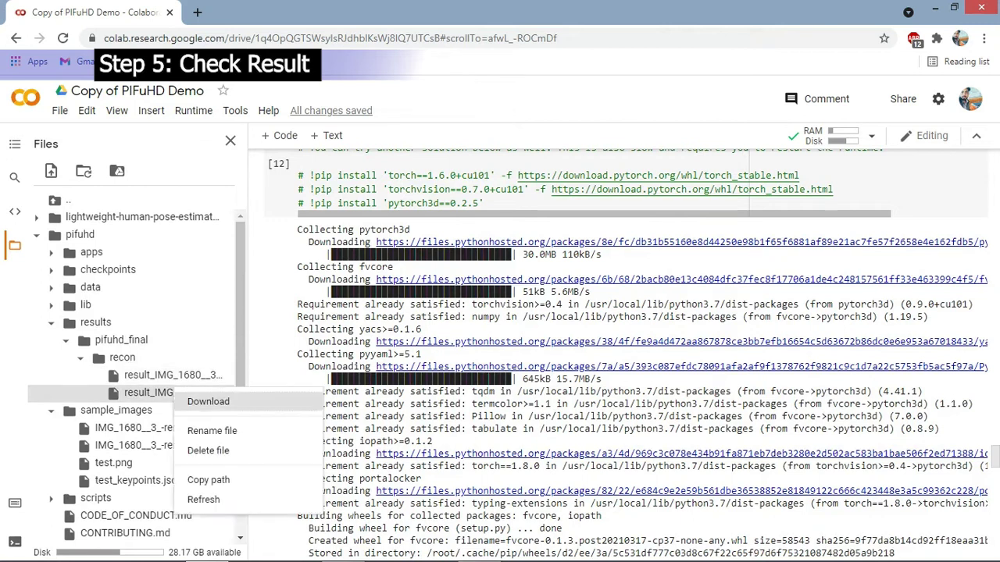
Step: Download both result_IMG_1680 files and open the downloaded result PNG
click(207, 402)
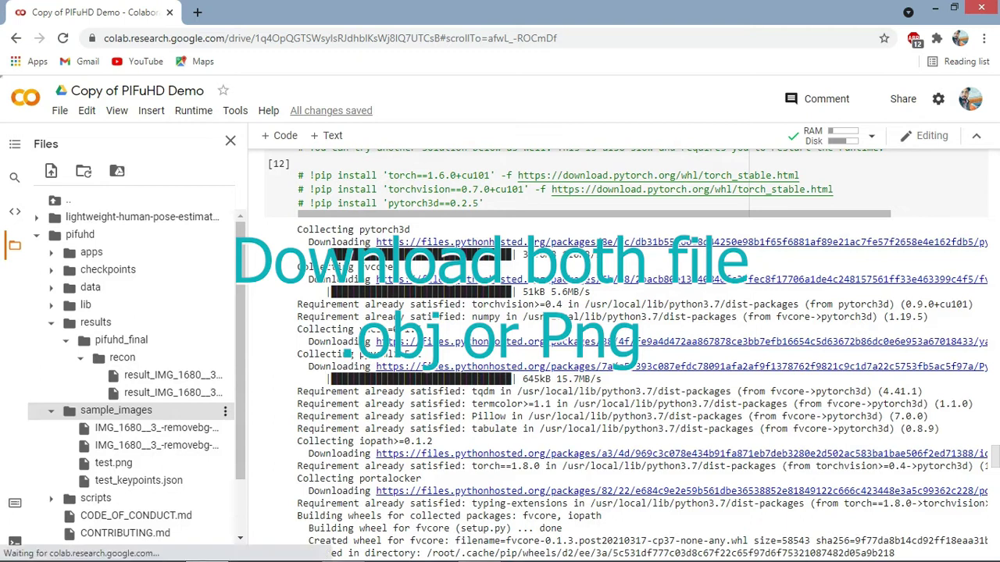
click(225, 375)
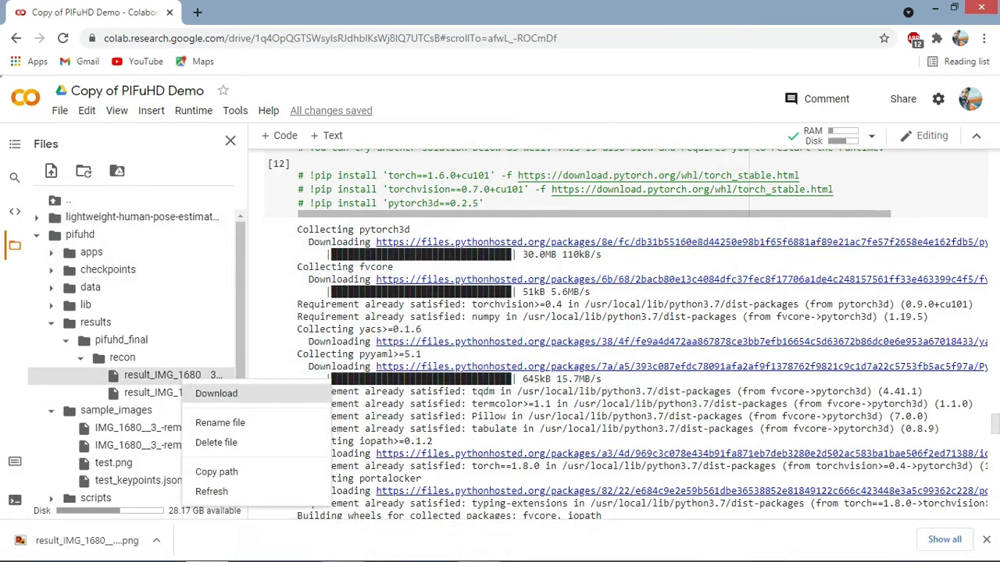
click(216, 393)
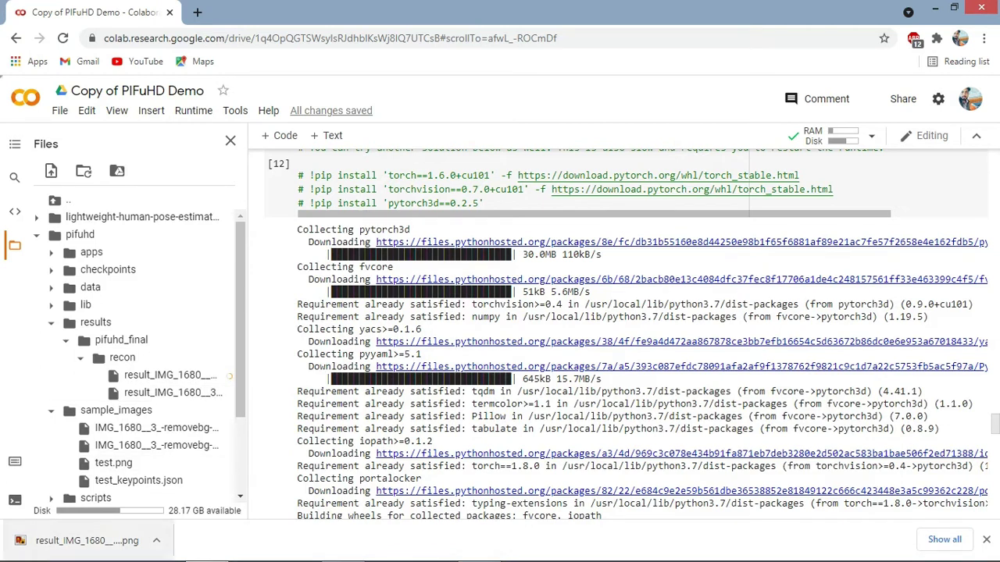
click(86, 541)
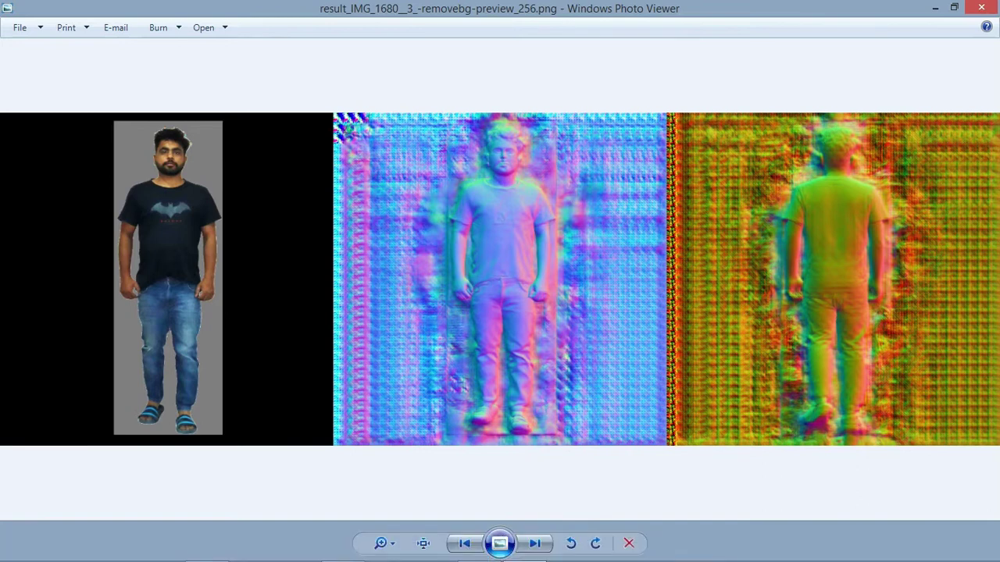
Step: Zoom into and pan across the reconstructed figure in the result PNG
scroll(538, 282, up, 2)
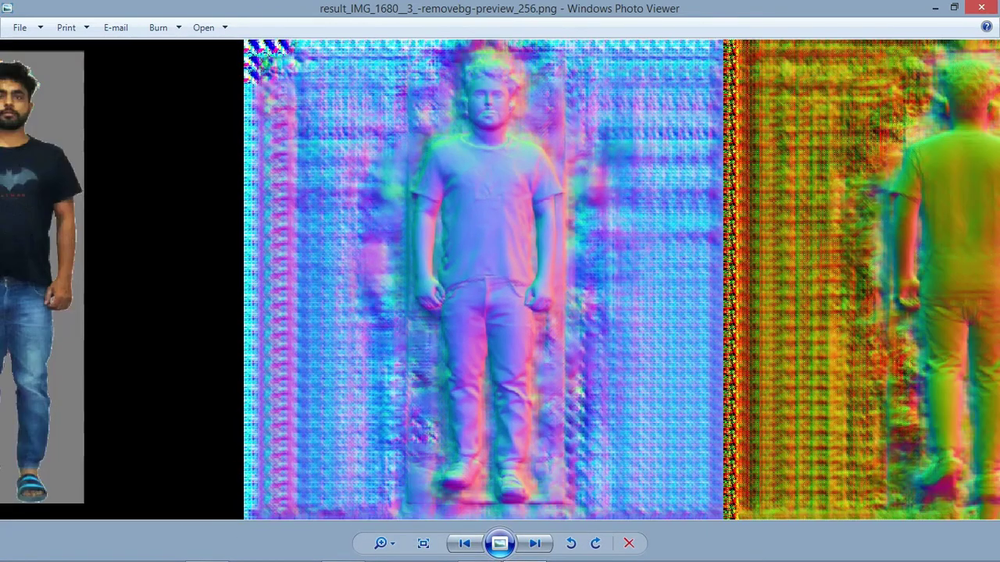
right_click(536, 270)
key(Escape)
mouse_move(536, 270)
mouse_down()
mouse_move(898, 271)
mouse_move(336, 270)
mouse_up()
scroll(500, 281, up, 2)
scroll(500, 279, down, 2)
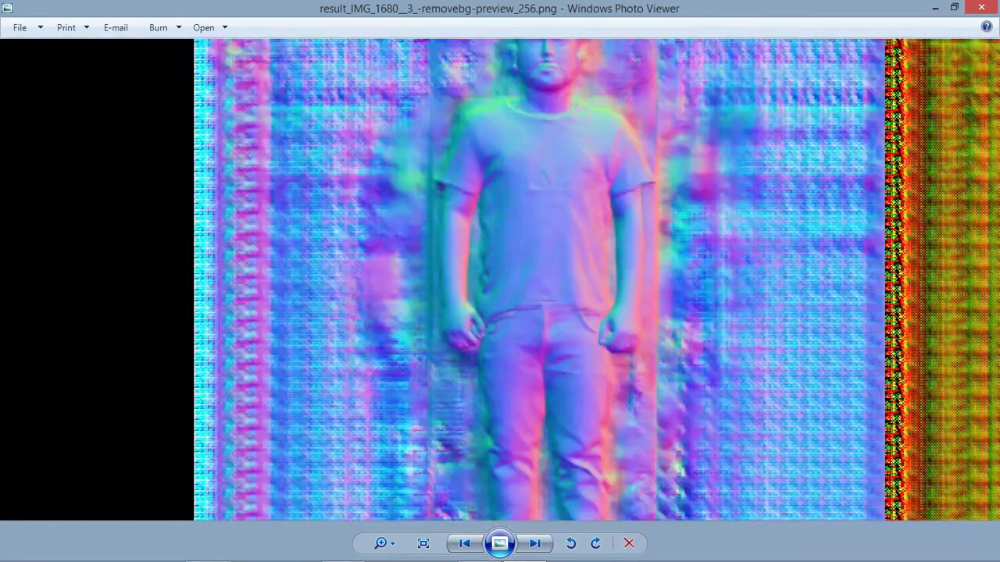
Step: Zoom back out of the result image and start a Windows search for 'bl'
scroll(500, 279, down, 1)
scroll(500, 279, down, 1)
key(super)
text(b)
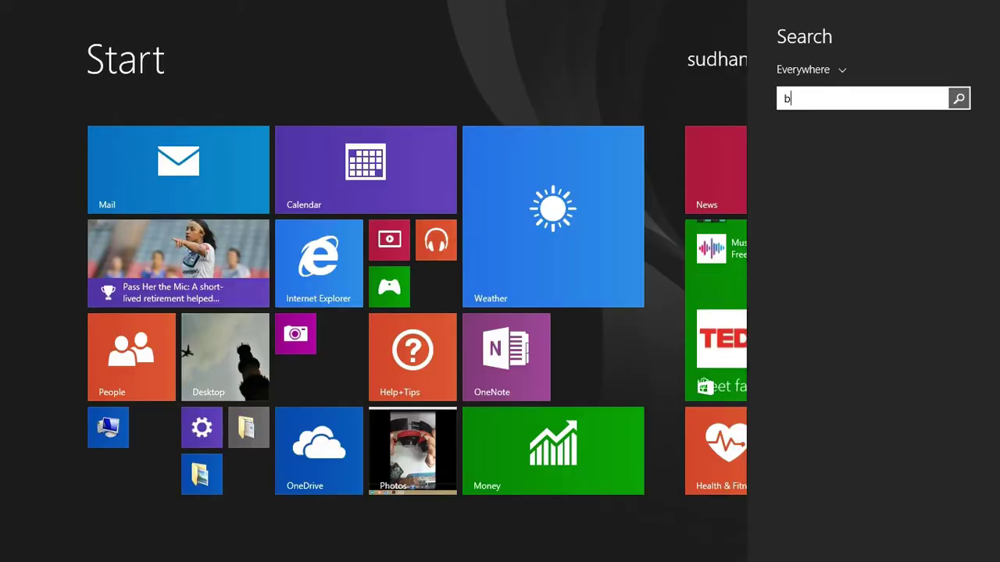
text(l)
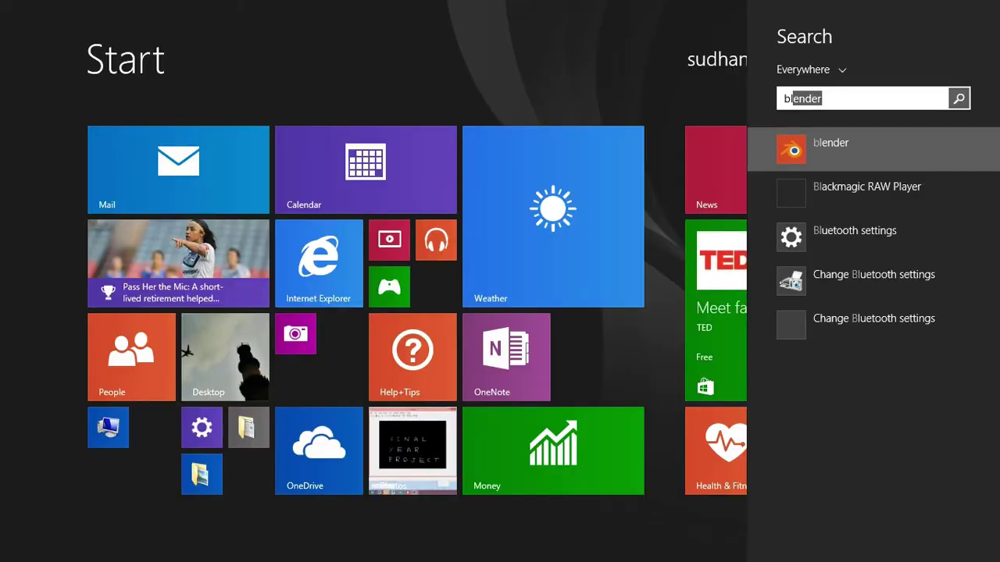
Step: Launch Blender 2.90.0 from the search results and open its File menu
key(Return)
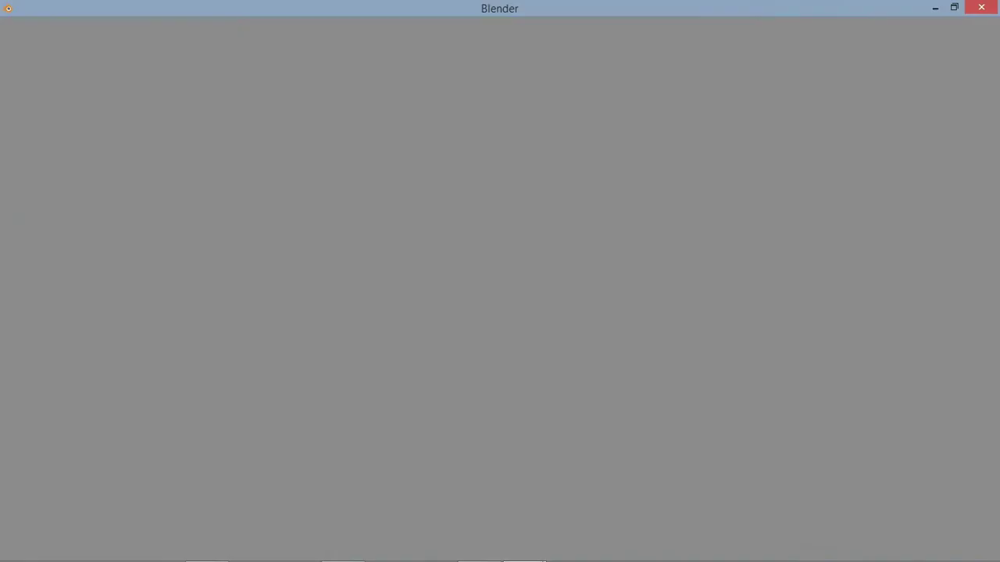
click(33, 26)
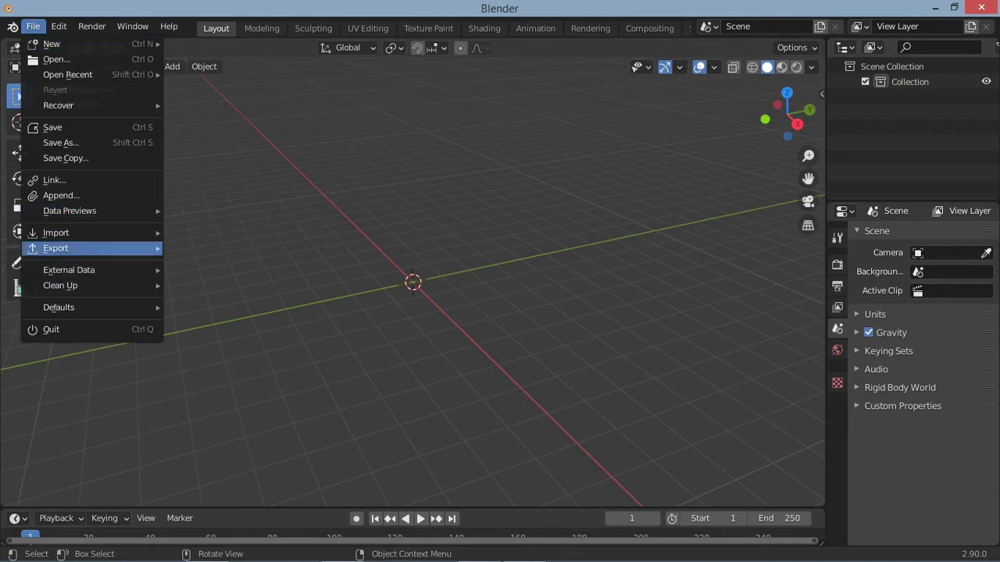
Step: Import the removebg (2) result OBJ from Downloads, then delete it
click(242, 352)
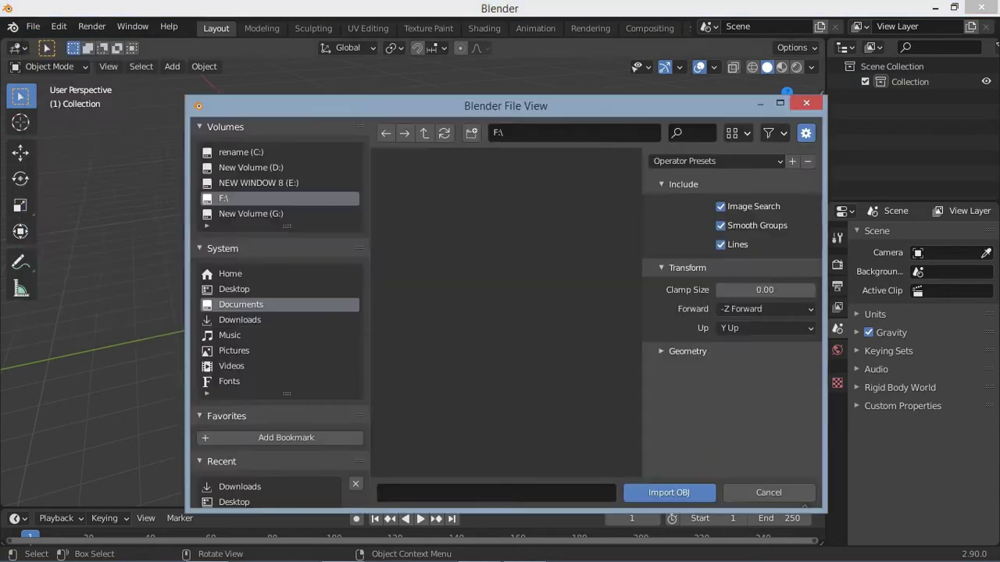
click(240, 319)
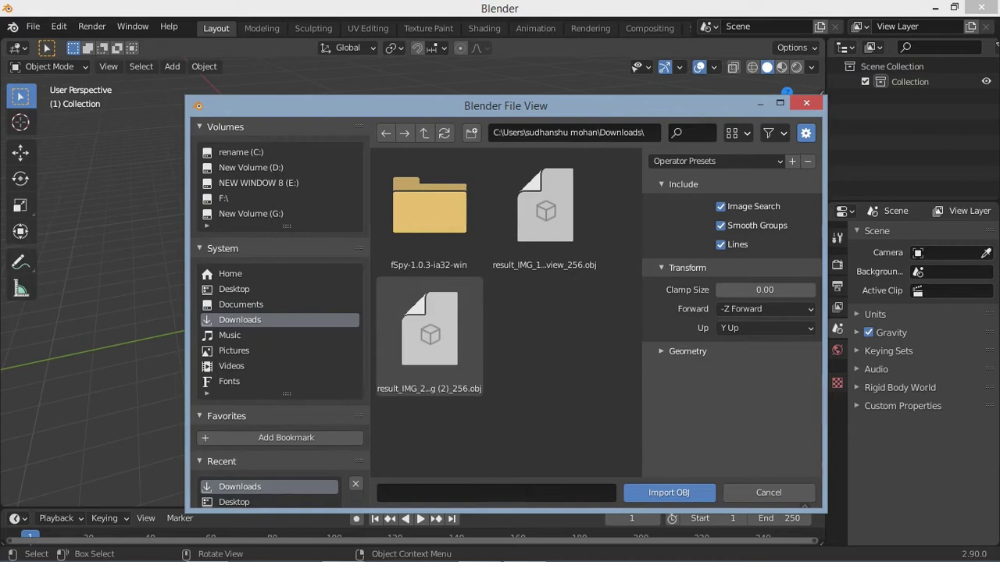
click(429, 336)
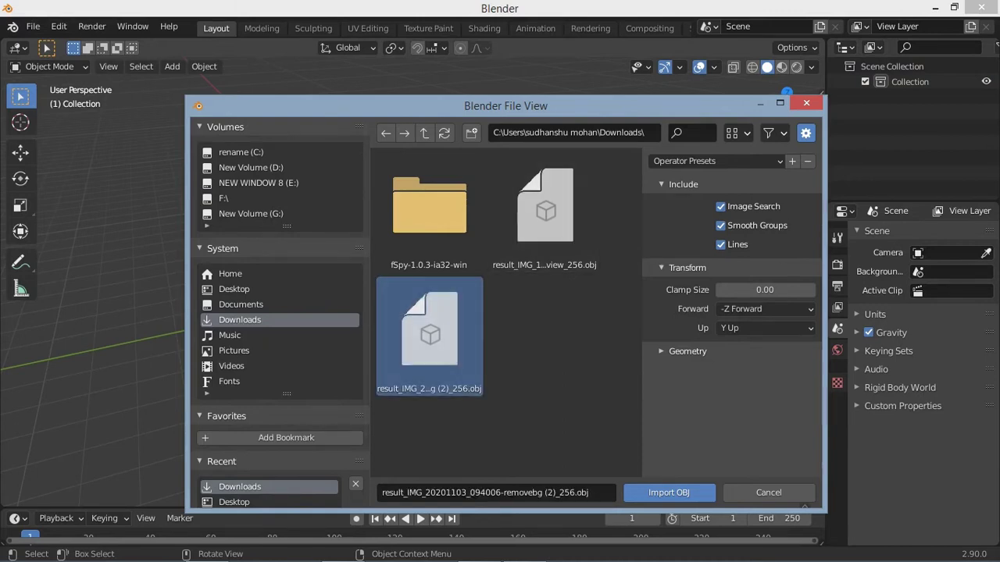
click(669, 492)
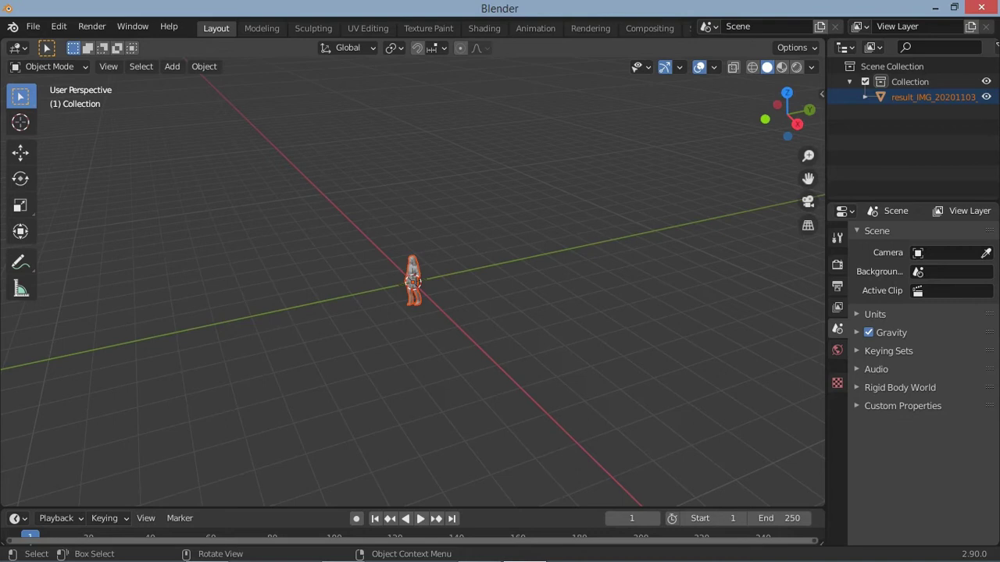
key(Delete)
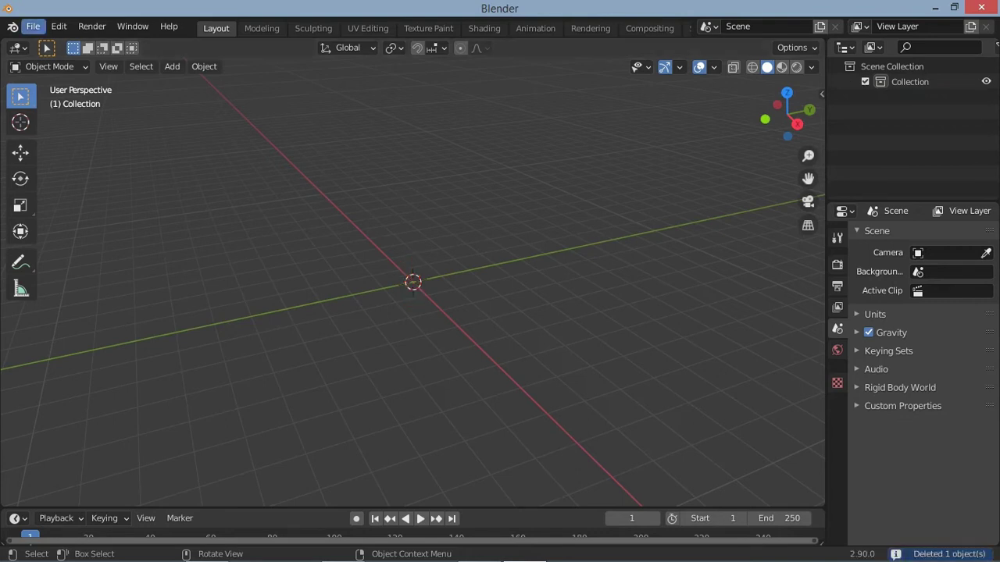
Step: Import the other PIFuHD result OBJ, result_IMG_1680, as a Wavefront (.obj) file
click(33, 26)
click(215, 355)
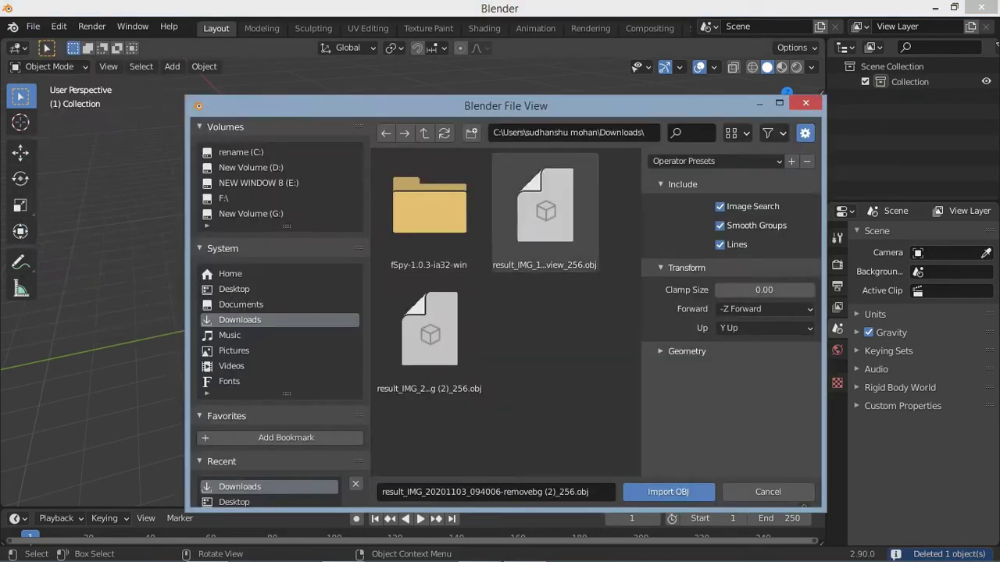
click(545, 207)
click(668, 491)
drag(787, 117, 789, 114)
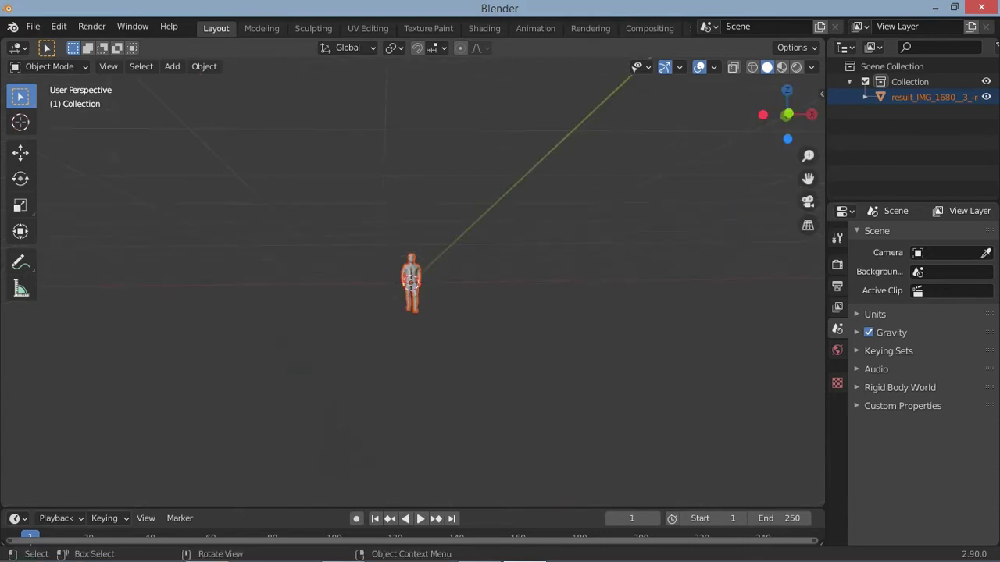
Step: Frame the result_IMG_1680 figure and view it from front, side and three-quarter angles
key(KP_Decimal)
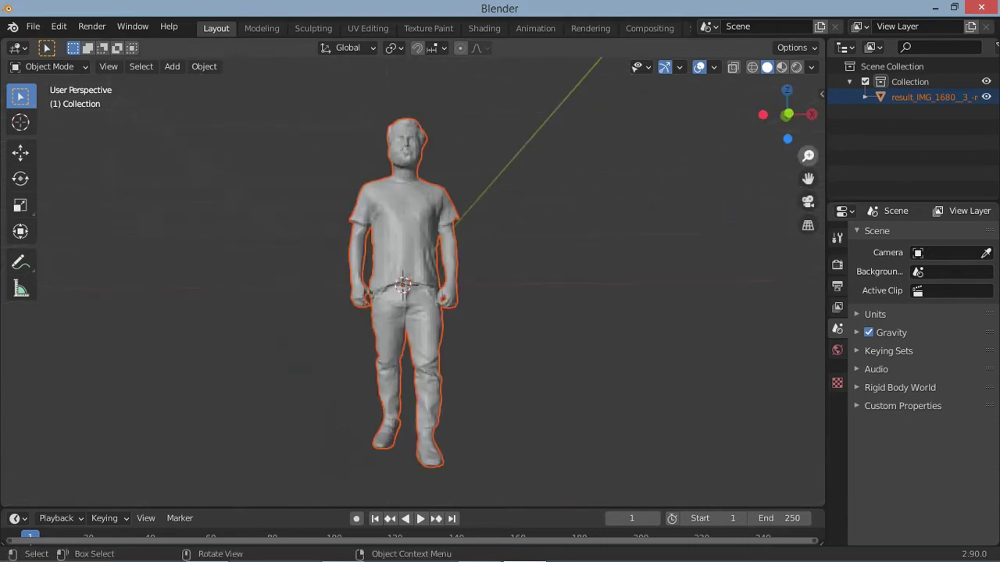
mouse_move(787, 115)
mouse_down()
mouse_move(805, 117)
mouse_move(789, 116)
mouse_up()
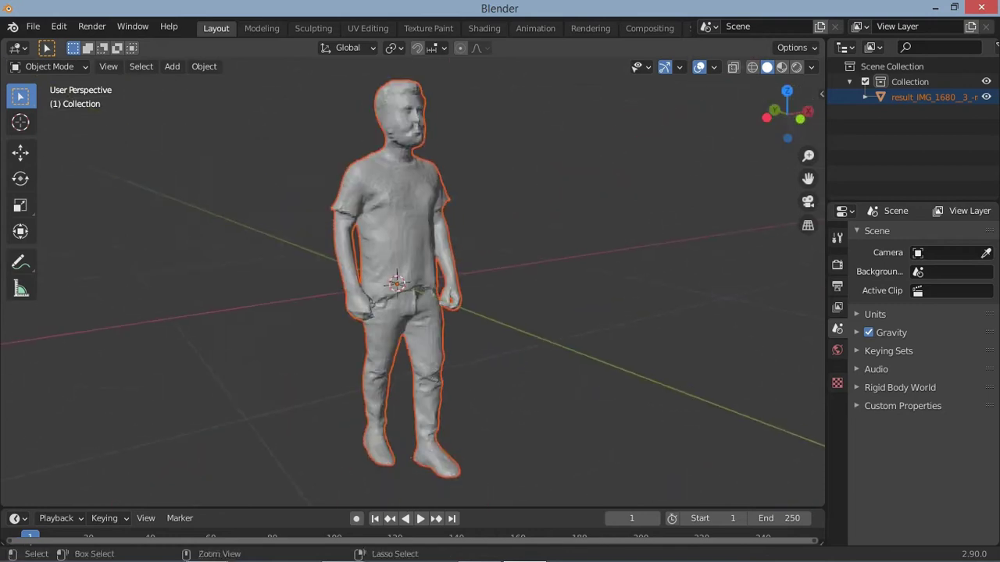
scroll(412, 281, up, 2)
drag(788, 116, 787, 115)
drag(808, 178, 808, 178)
drag(787, 116, 787, 115)
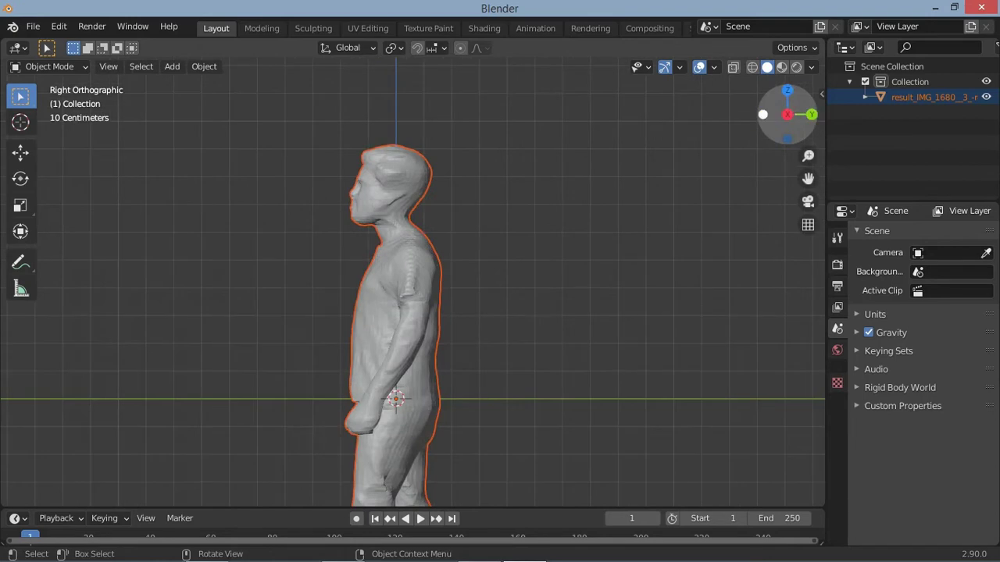
drag(788, 115, 787, 115)
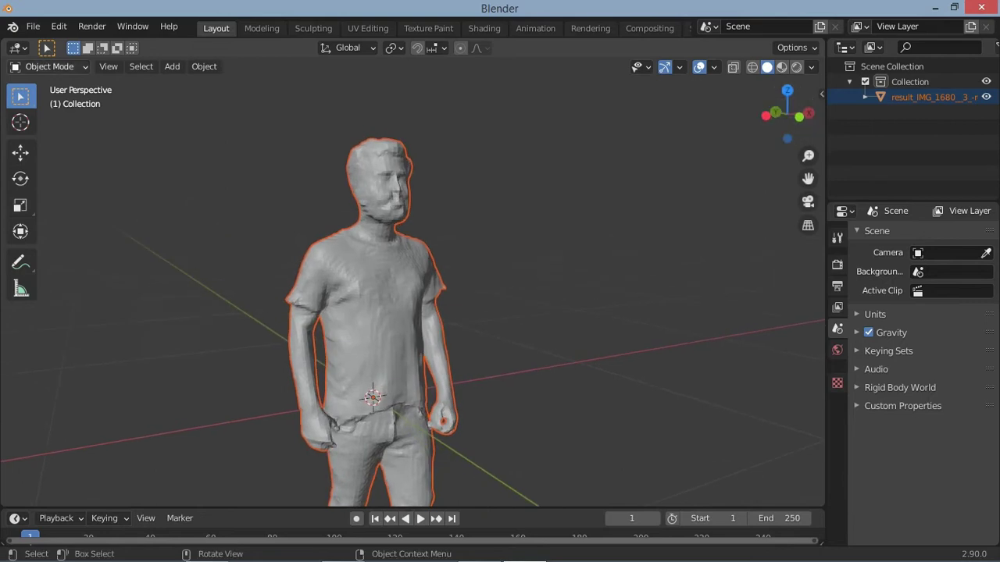
click(49, 66)
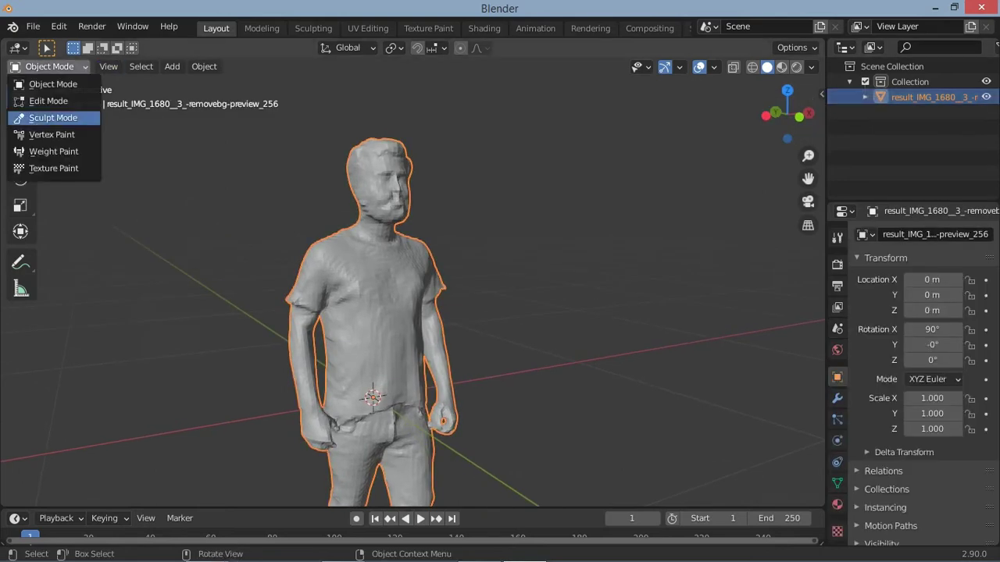
Step: Switch the human mesh into Sculpt Mode and zoom in to face the head frontally
click(53, 117)
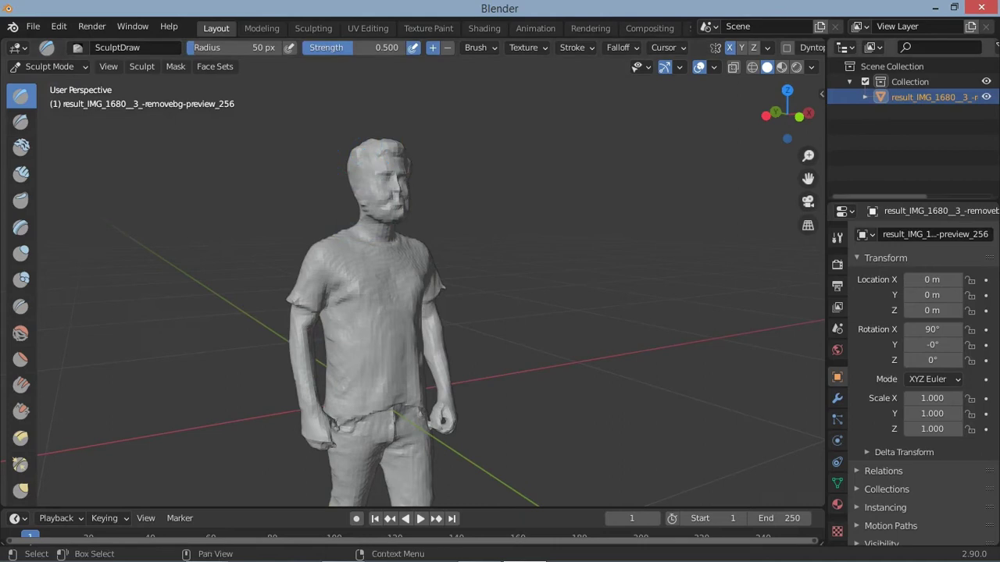
mouse_move(808, 156)
mouse_down()
mouse_move(809, 137)
mouse_move(781, 175)
mouse_up()
scroll(414, 289, up, 2)
scroll(414, 289, down, 3)
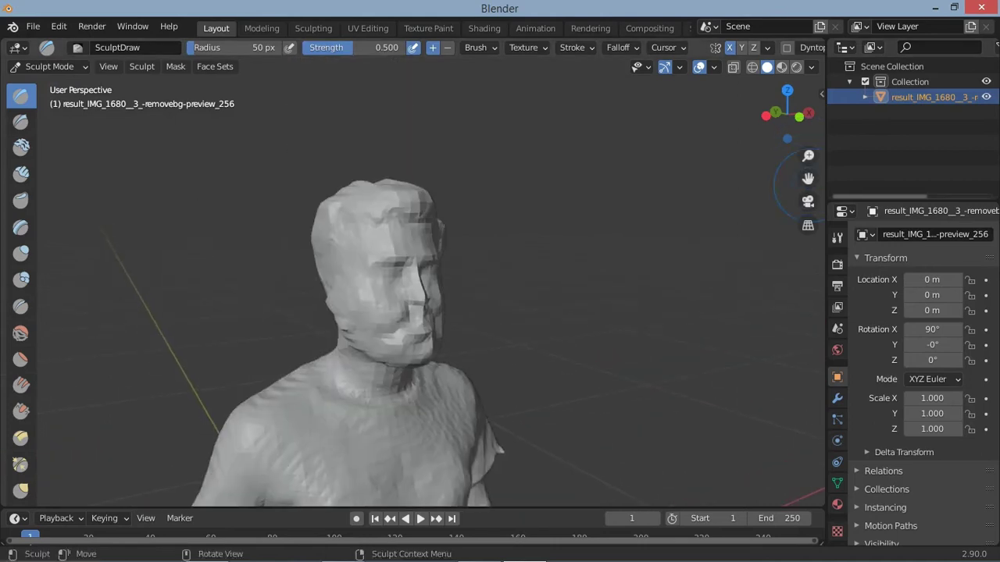
scroll(414, 288, up, 3)
scroll(414, 289, up, 2)
alt+drag(787, 115, 788, 115)
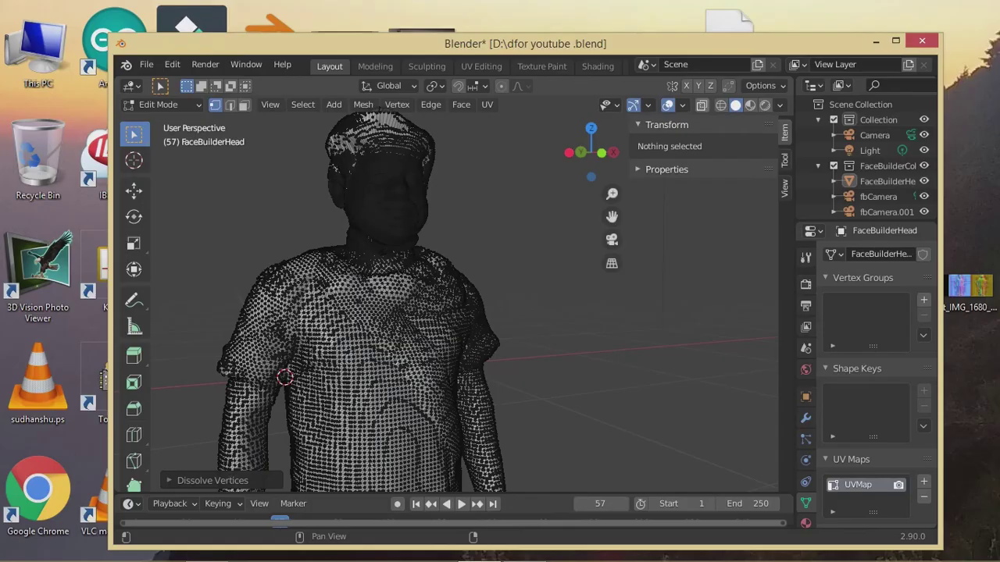
Step: Leave Edit Mode for object level and box-select the whole FaceBuilderHead figure
drag(591, 152, 593, 153)
key(Tab)
key(b)
drag(294, 127, 438, 179)
Step: In Edit Mode, cut across the figure's neck with the Knife tool
key(w)
click(163, 104)
click(165, 138)
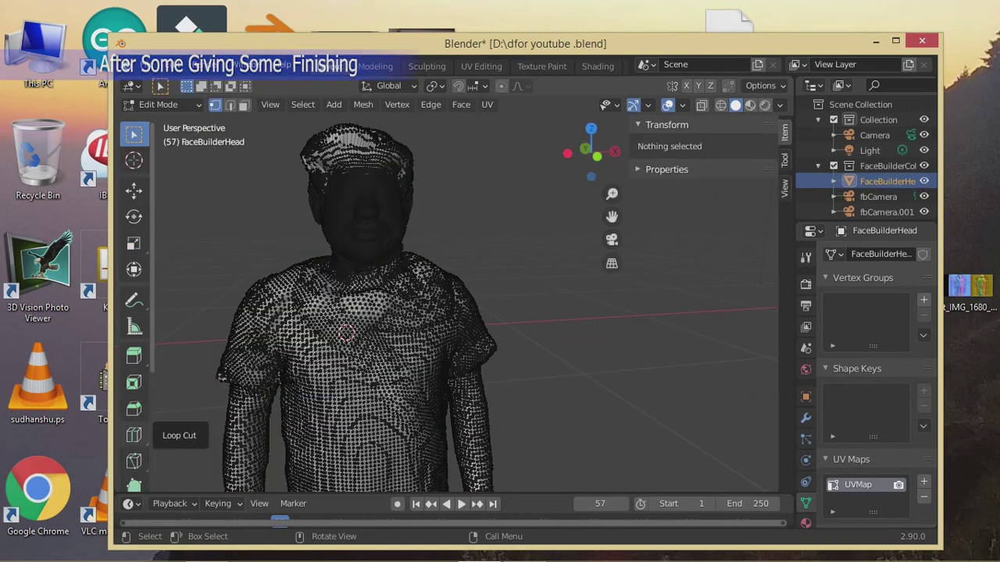
click(133, 461)
click(329, 265)
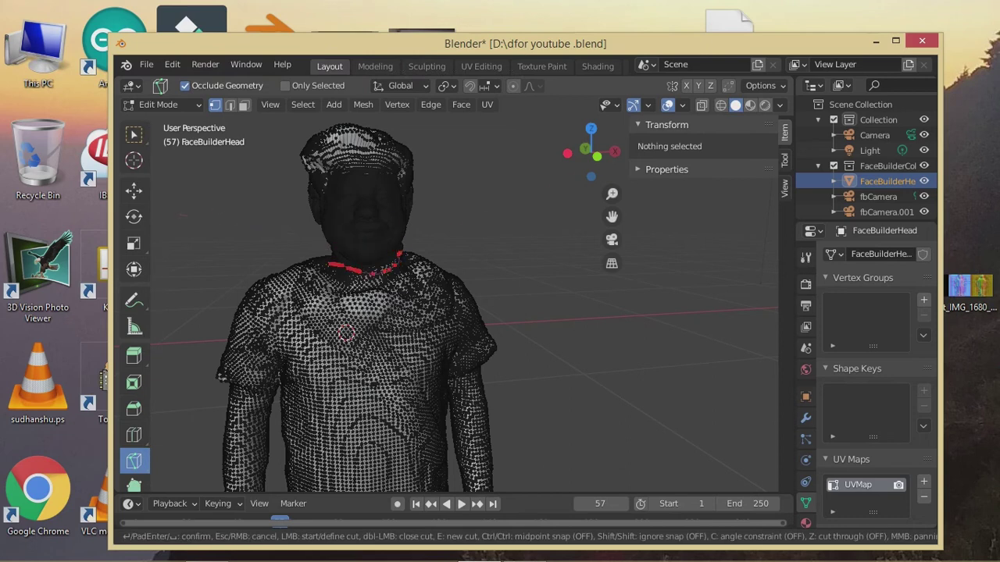
key(Return)
Step: Return to Object Mode and move the view in toward the side of the neck
key(w)
mouse_move(592, 153)
mouse_down()
mouse_move(564, 153)
mouse_move(574, 153)
mouse_up()
click(162, 104)
click(165, 121)
mouse_move(612, 216)
mouse_down()
mouse_move(578, 234)
mouse_move(594, 226)
mouse_up()
drag(611, 194, 612, 235)
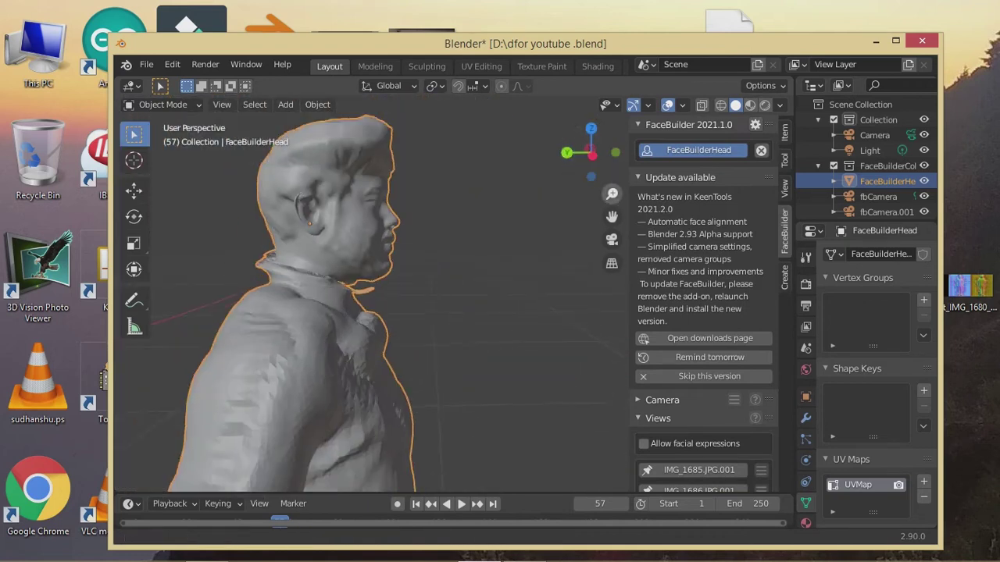
scroll(445, 343, down, 5)
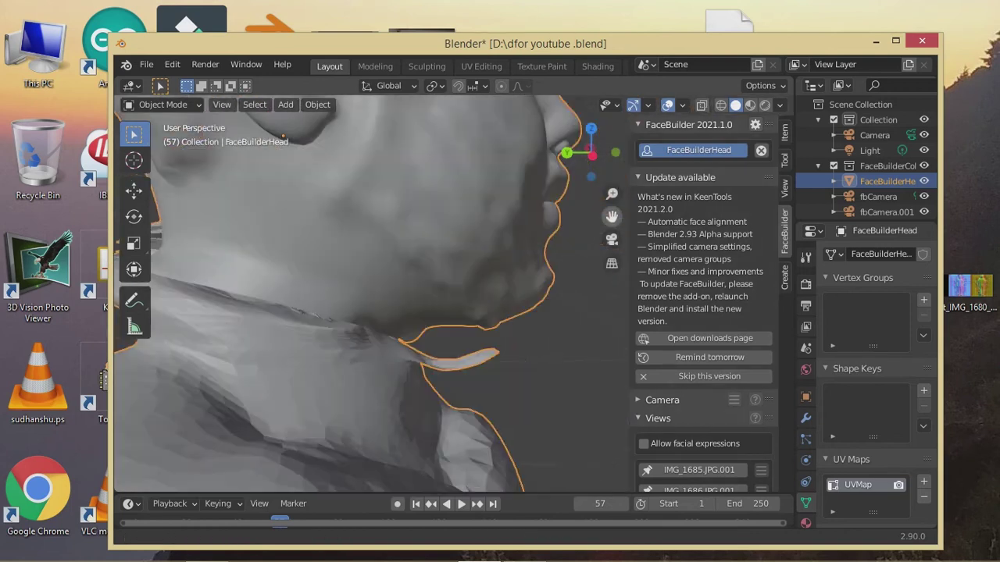
Step: Box-select the flap vertices under the chin and dissolve them
key(Tab)
drag(445, 344, 500, 371)
key(ctrl+x)
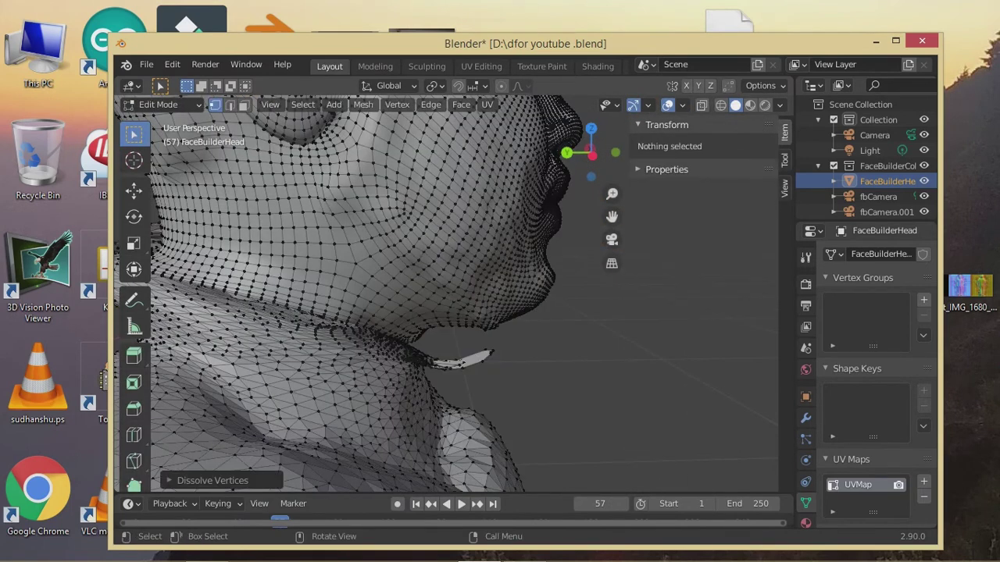
drag(457, 342, 494, 369)
key(x)
key(x)
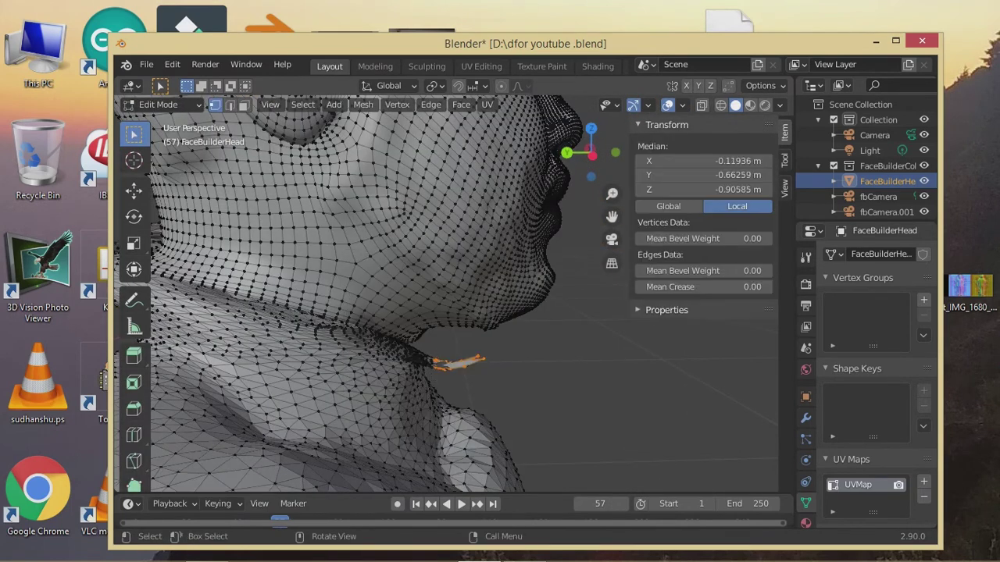
click(408, 362)
drag(457, 342, 493, 369)
Step: Dissolve the remaining neck flap vertices, check the cleaned neck, and return to Object Mode
key(x)
click(428, 381)
drag(429, 385, 484, 352)
key(x)
click(391, 339)
middle_drag(390, 339, 363, 363)
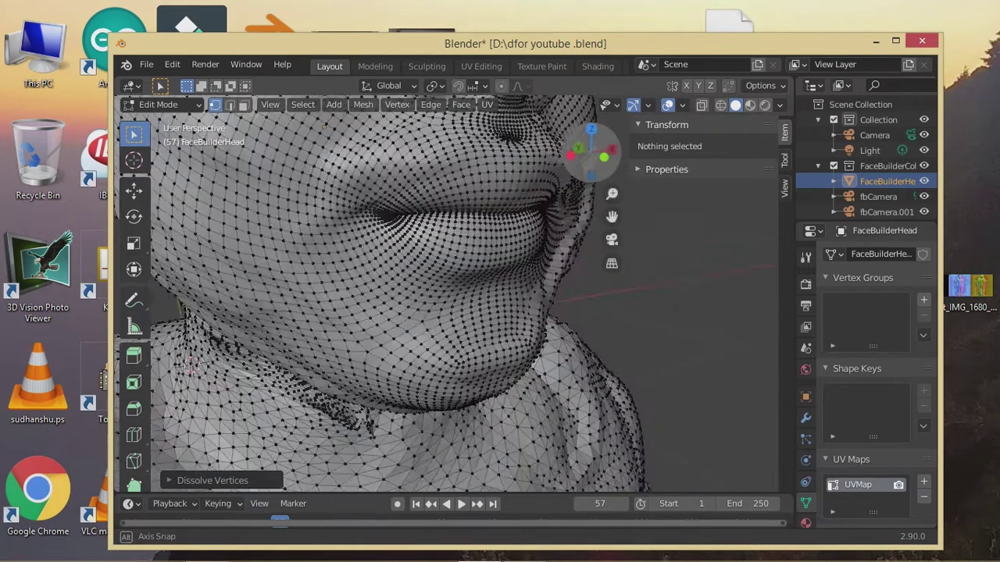
mouse_move(375, 312)
middle_down()
mouse_move(344, 328)
mouse_move(531, 312)
middle_up()
key(Tab)
scroll(375, 312, up, 3)
click(146, 64)
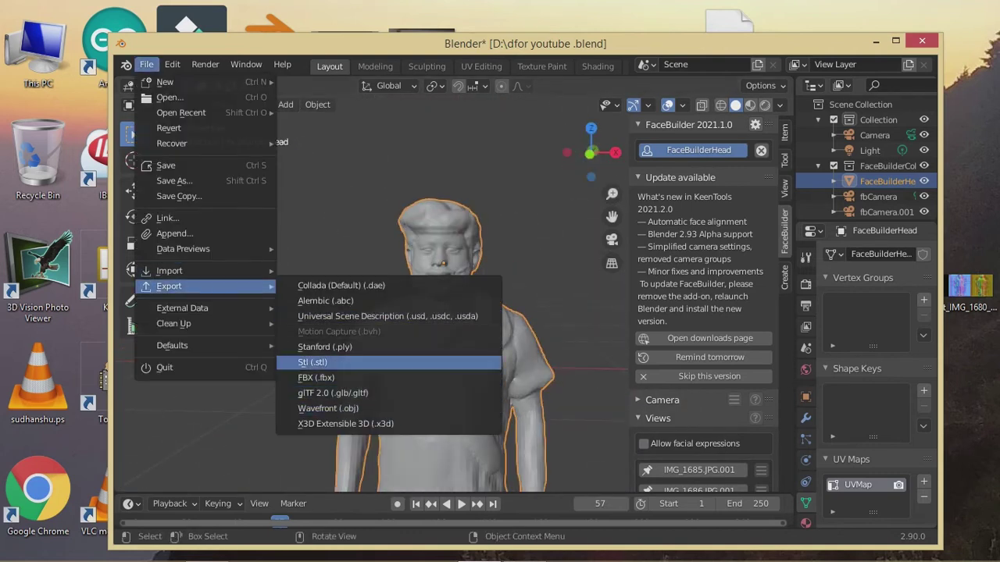
Step: Choose Stl (.stl) as the export format for saving 'dfor youtube .stl' on D:\
click(313, 362)
scroll(516, 328, down, 3)
scroll(516, 329, up, 5)
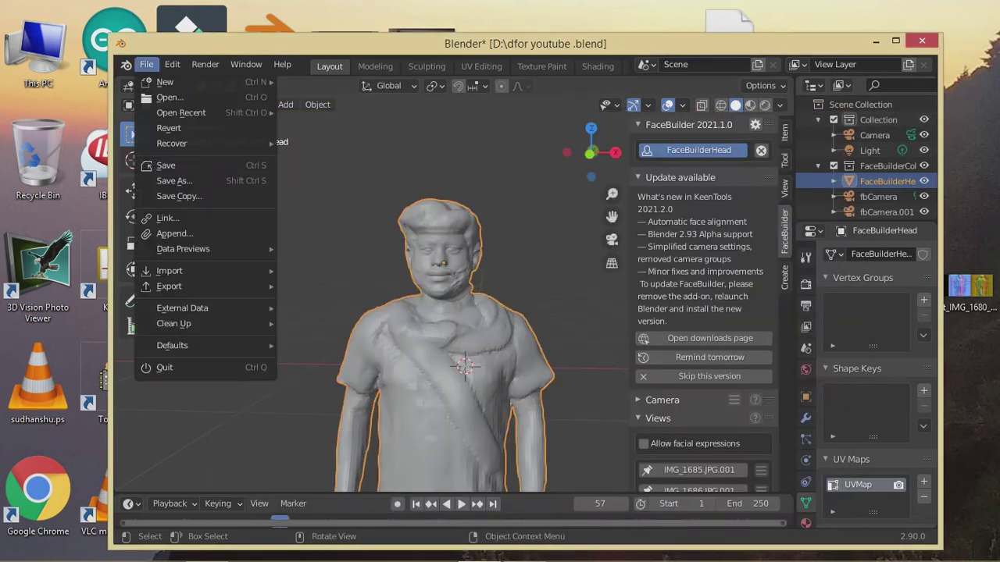
click(312, 362)
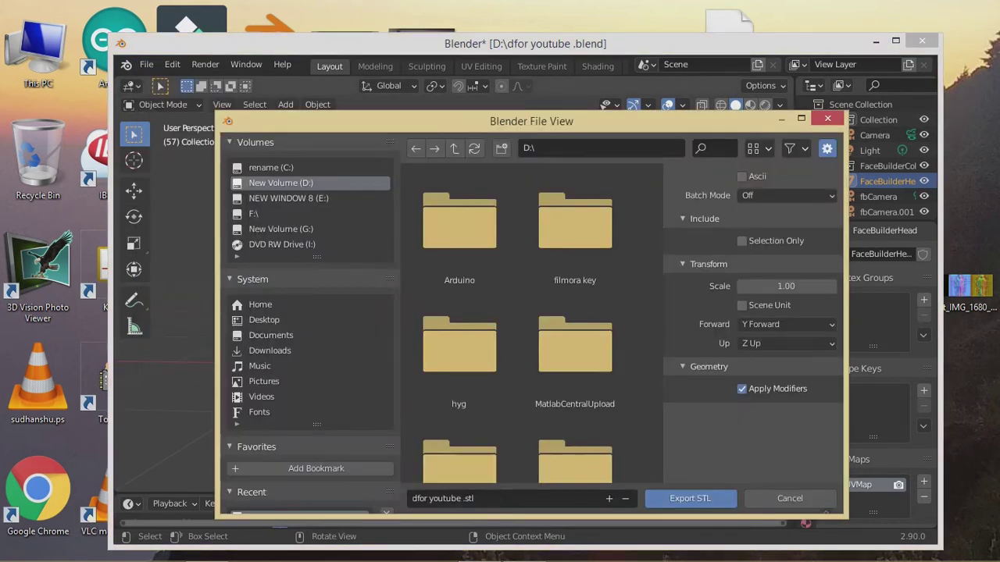